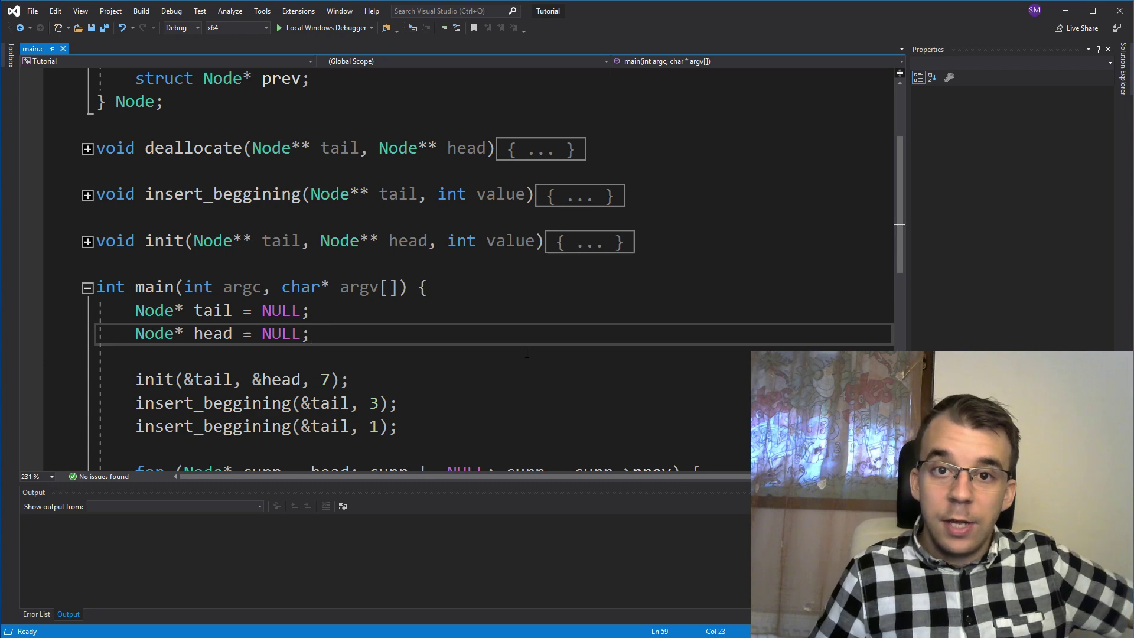
# Switch from the C code to the paint.net diagram of the list 1, 3, 7.
pyautogui.hotkey('alt', 'Tab')
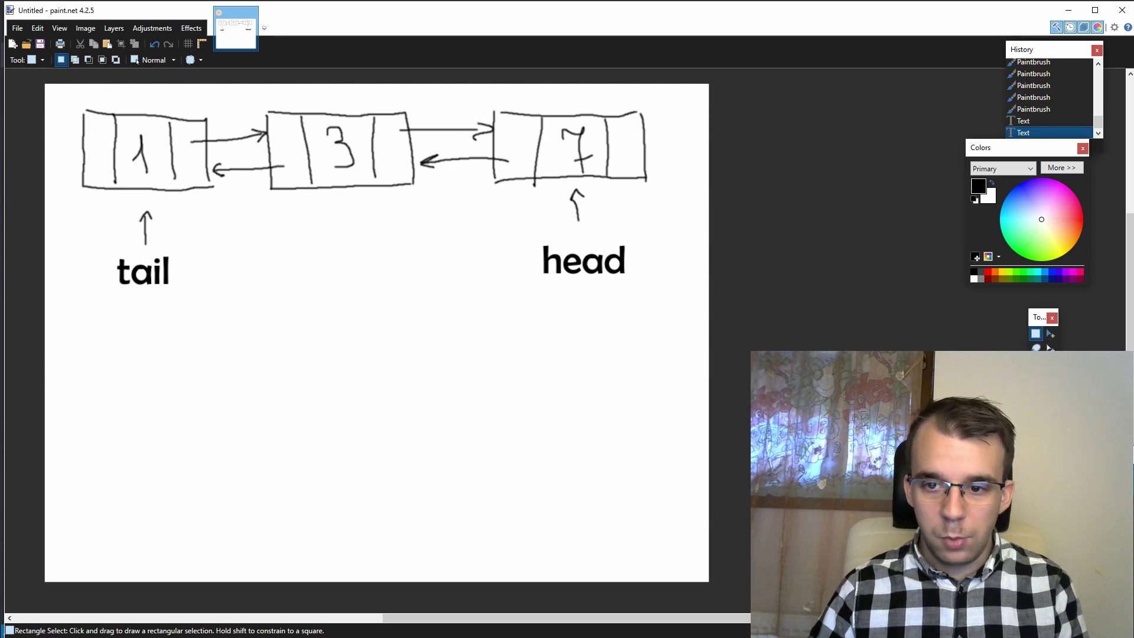
# With the brush, sketch a new node box holding the digit 5 below the list.
pyautogui.press('b')
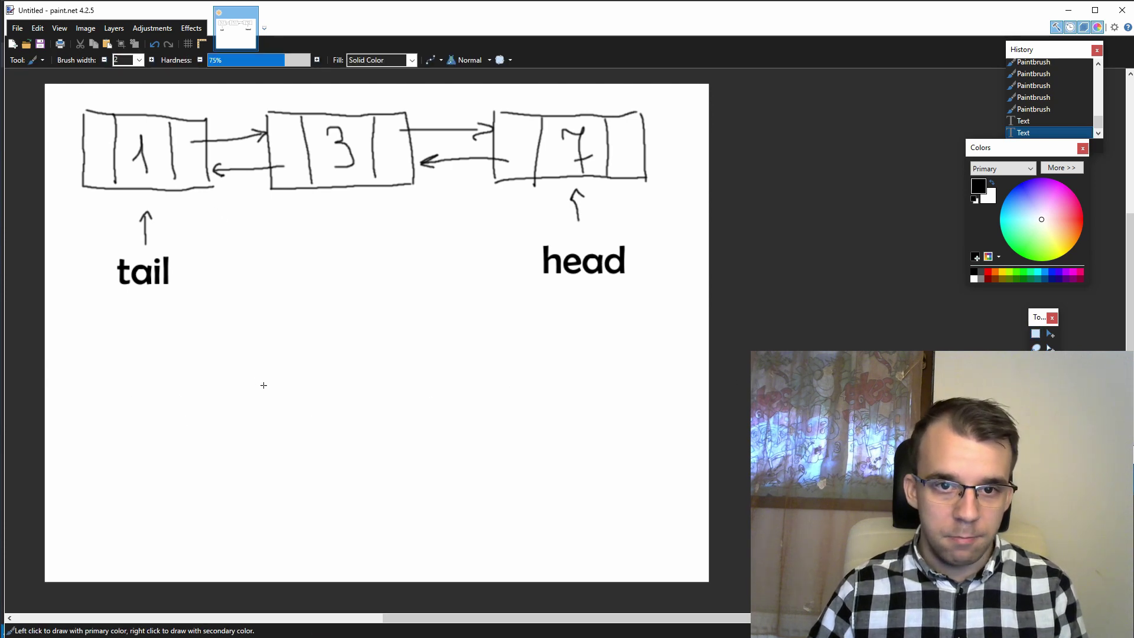
pyautogui.moveTo(303, 369); pyautogui.dragTo(350, 369)
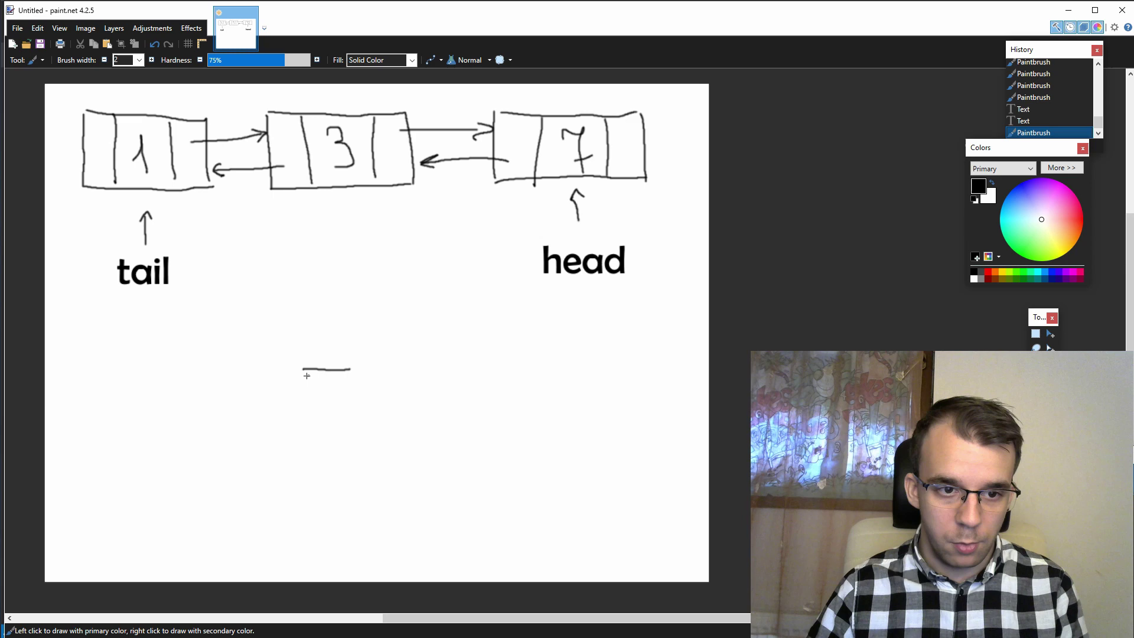
pyautogui.moveTo(307, 414); pyautogui.dragTo(308, 455)
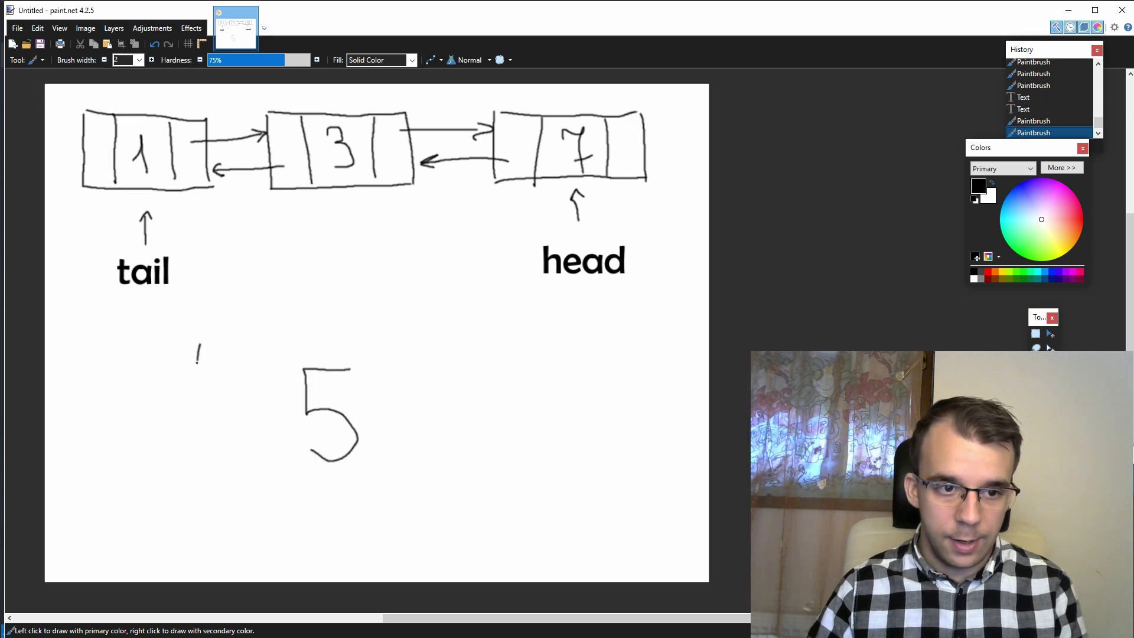
pyautogui.moveTo(197, 483); pyautogui.dragTo(495, 483)
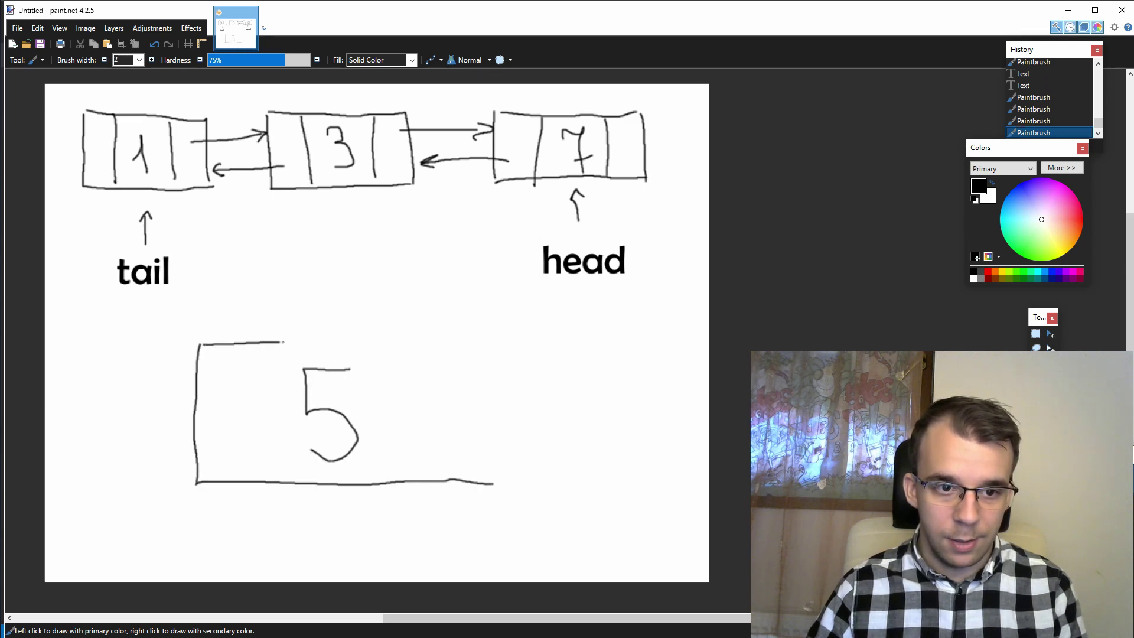
pyautogui.moveTo(282, 341); pyautogui.dragTo(484, 363)
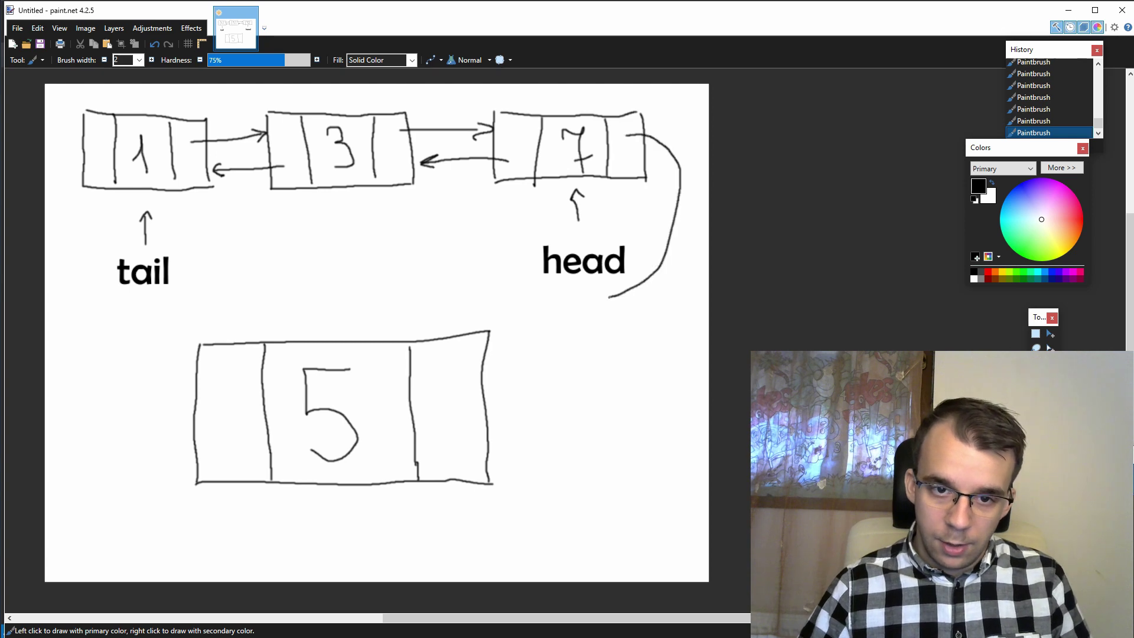
# Draw the curved link between node 7 and node 5, then switch to a wide white brush.
pyautogui.moveTo(426, 305); pyautogui.dragTo(134, 320)
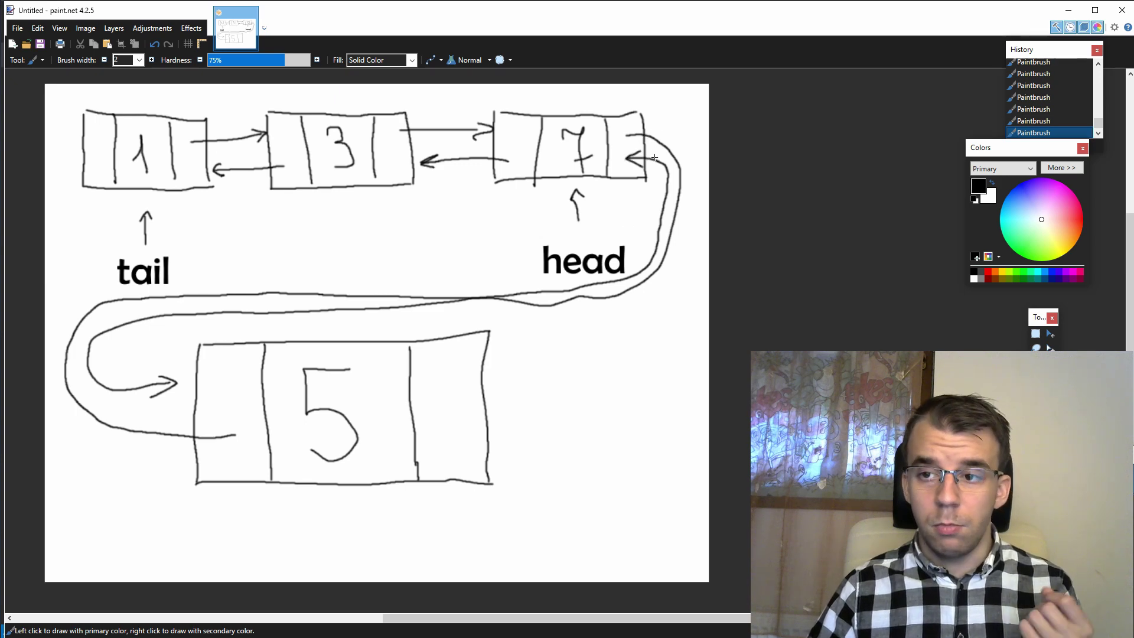
pyautogui.press('x')
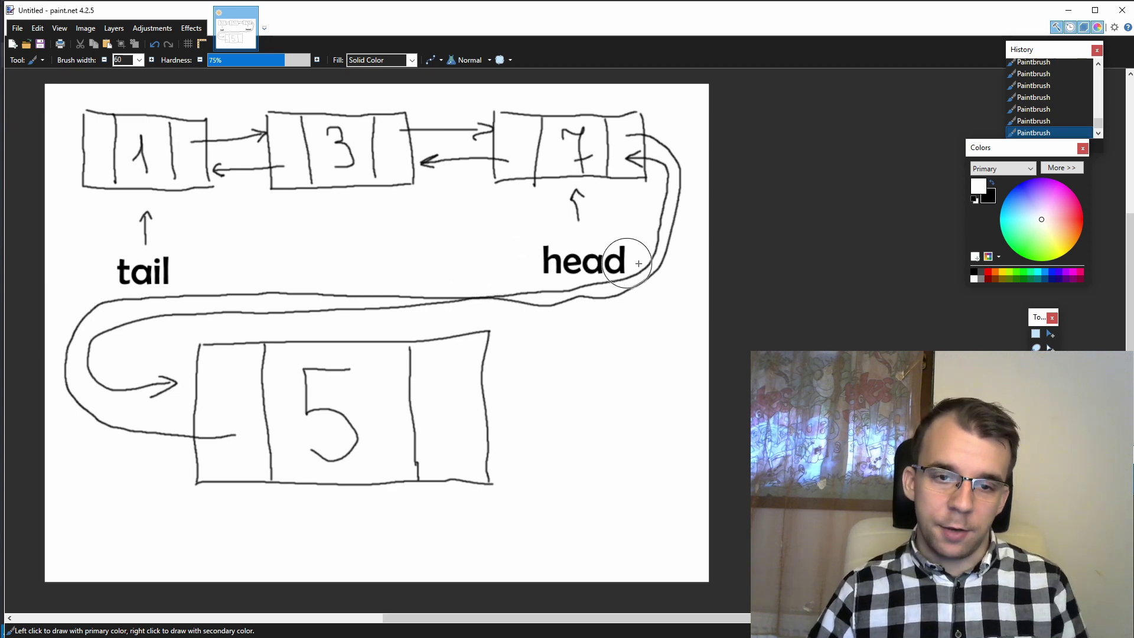
# Erase the head label under node 7 and undo a stray stroke near the first node.
pyautogui.moveTo(545, 262)
pyautogui.mouseDown()
pyautogui.moveTo(611, 257)
pyautogui.moveTo(577, 204)
pyautogui.mouseUp()
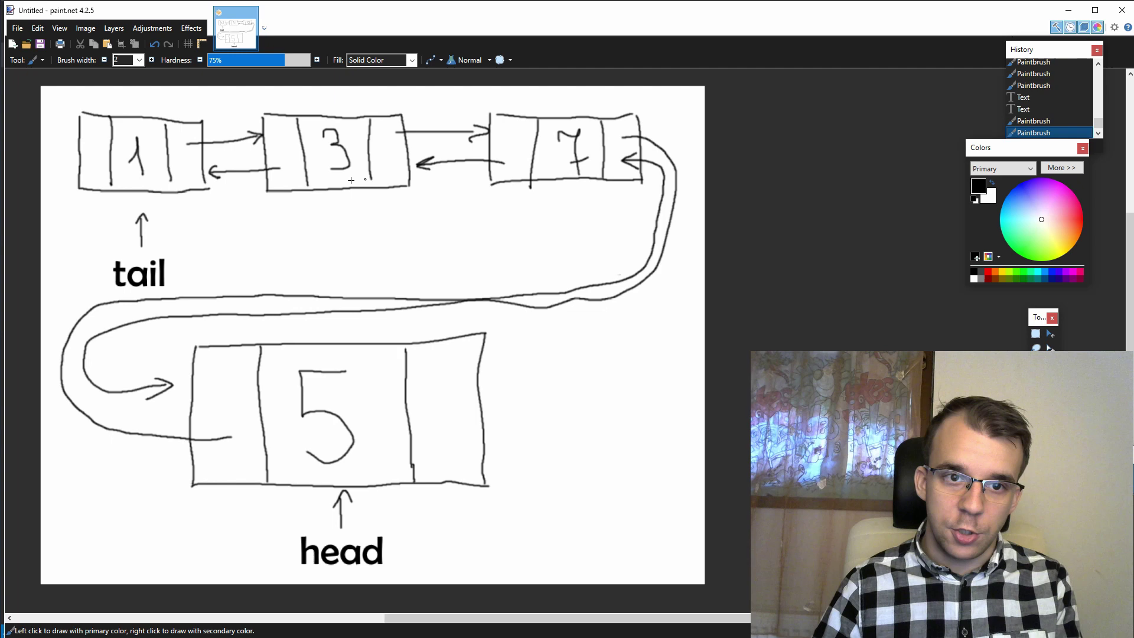
pyautogui.moveTo(93, 191); pyautogui.dragTo(146, 164)
pyautogui.hotkey('ctrl', 'z')
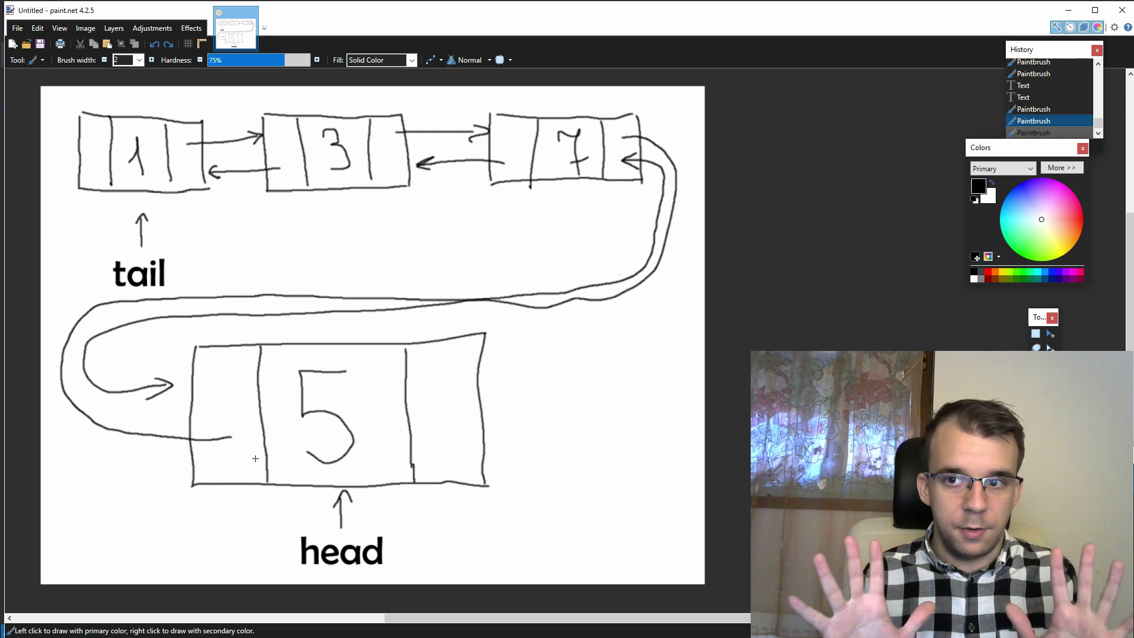
# Back in the code, add 'void insert_end(Node** head, int value) {' above init.
pyautogui.hotkey('alt', 'Tab')
pyautogui.press('Return')
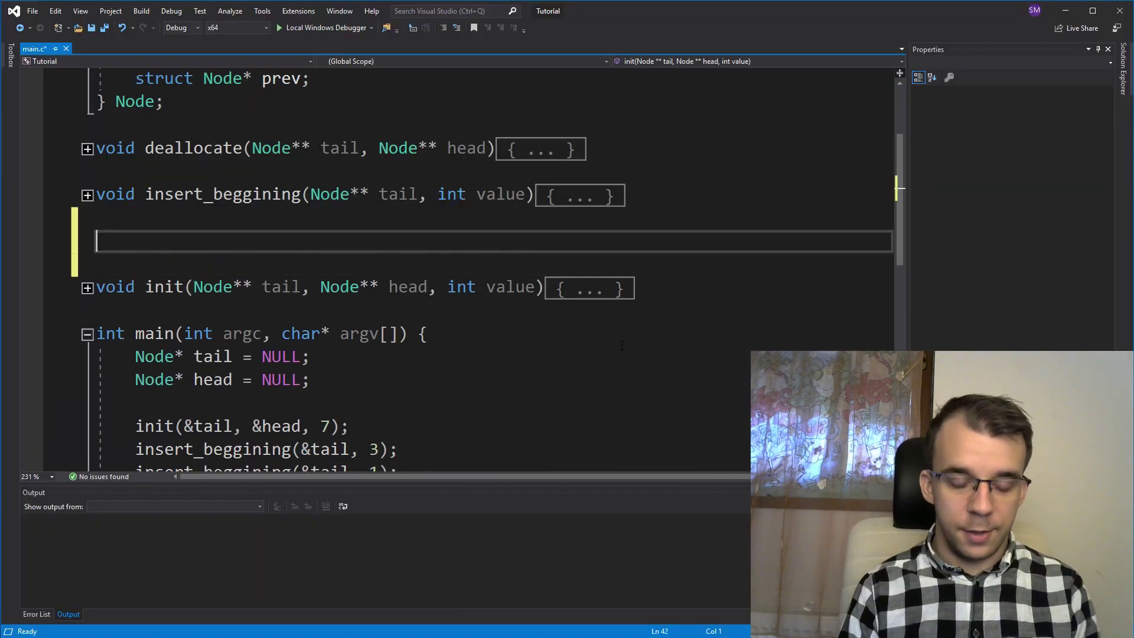
pyautogui.write('void inse')
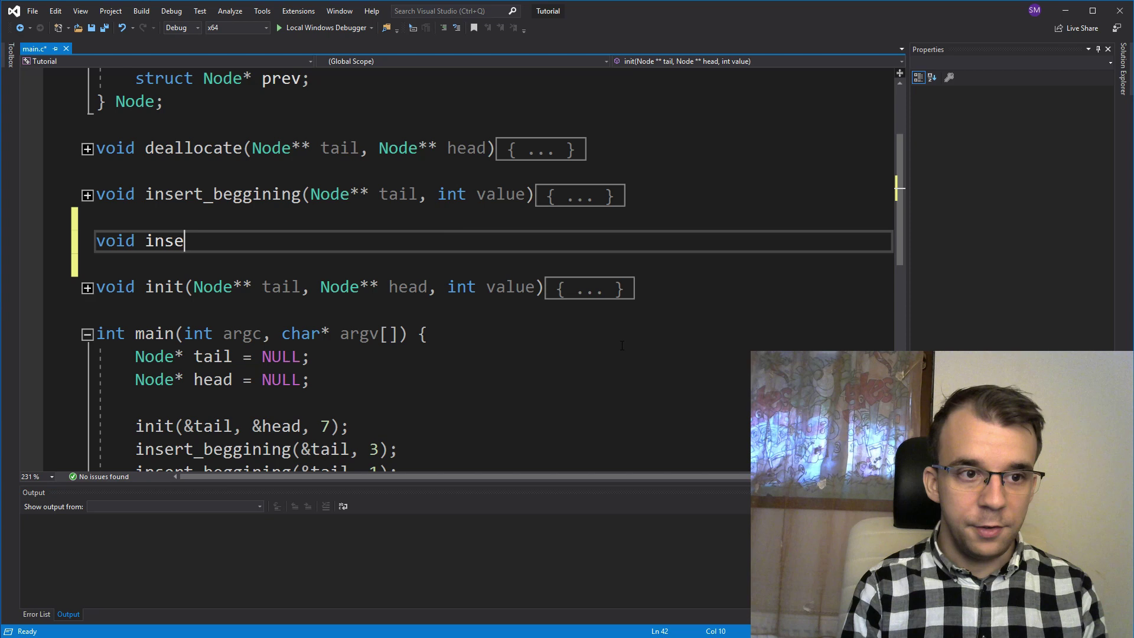
pyautogui.write('rt_end')
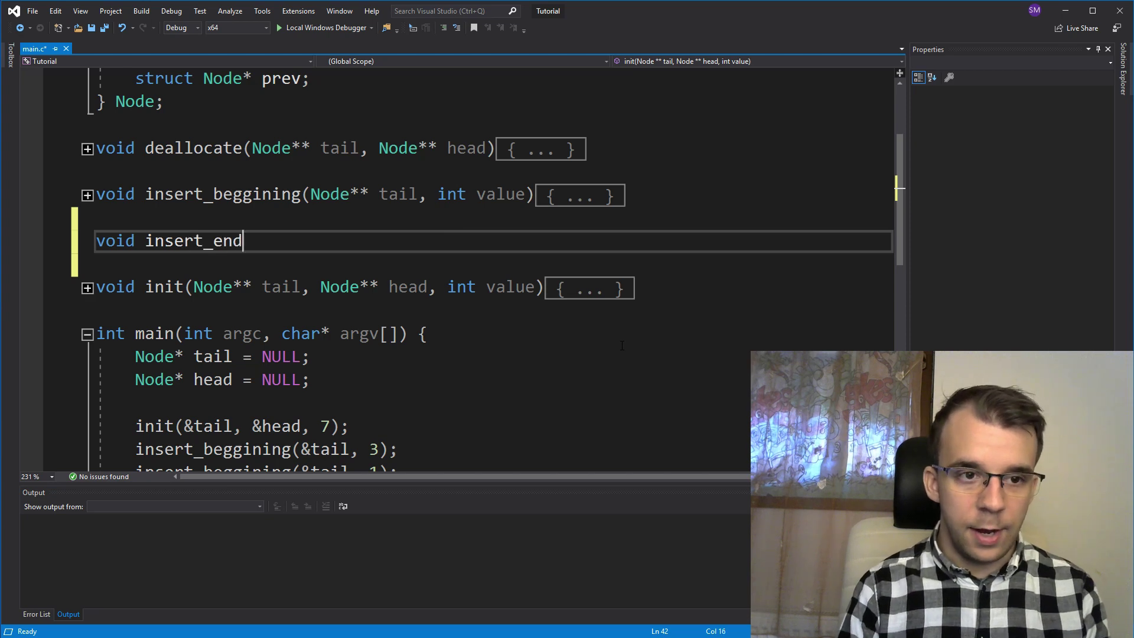
pyautogui.write('(')
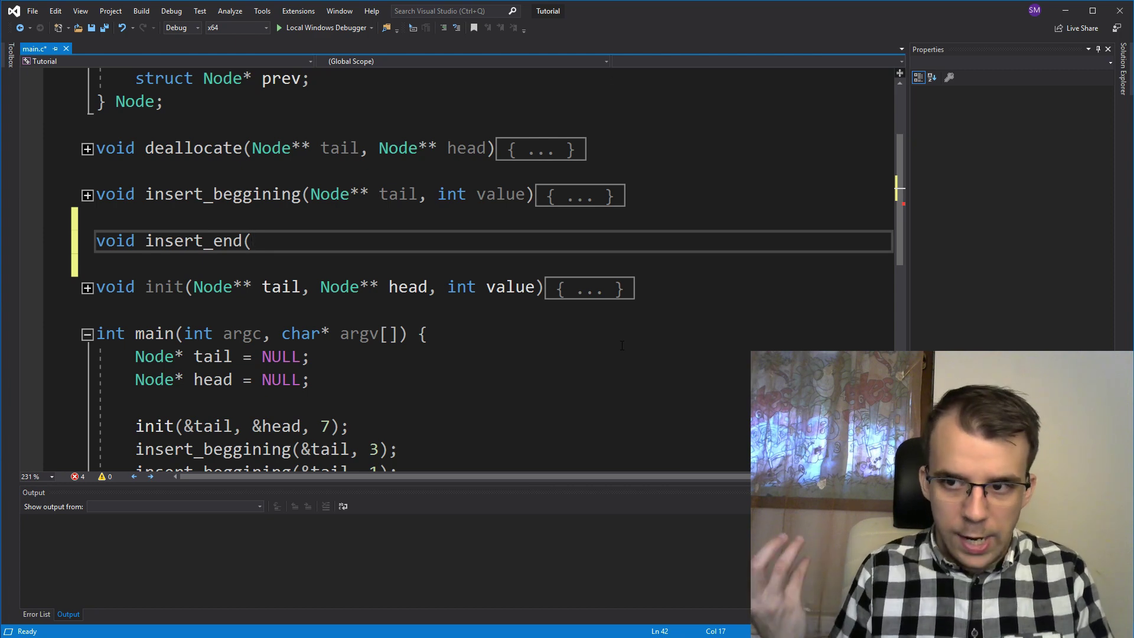
pyautogui.write('Node** h')
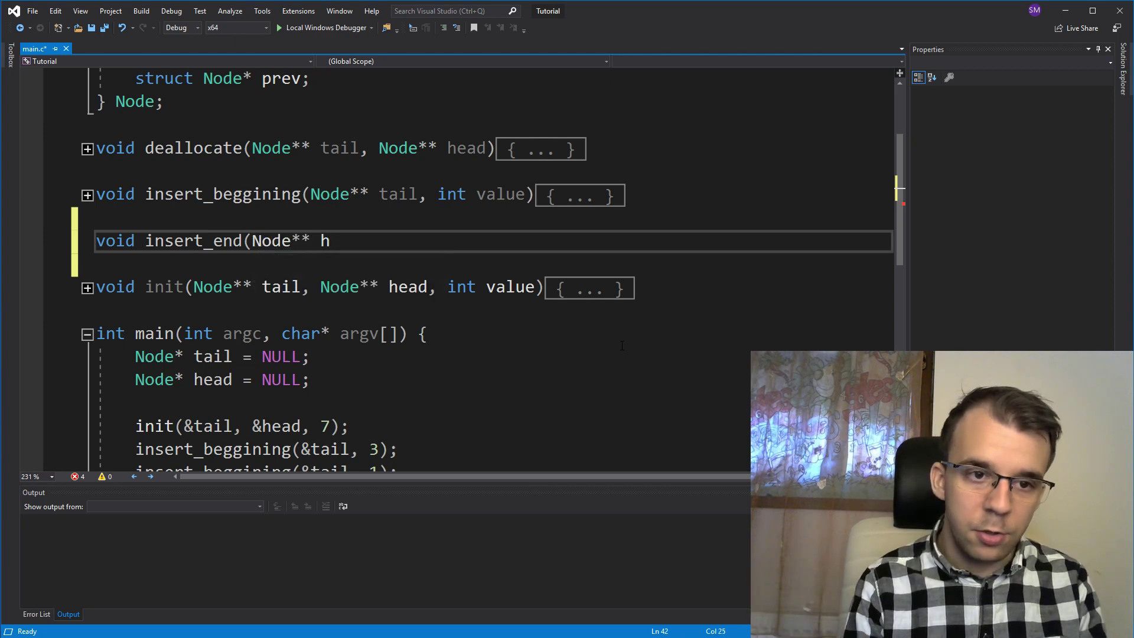
pyautogui.write('ead')
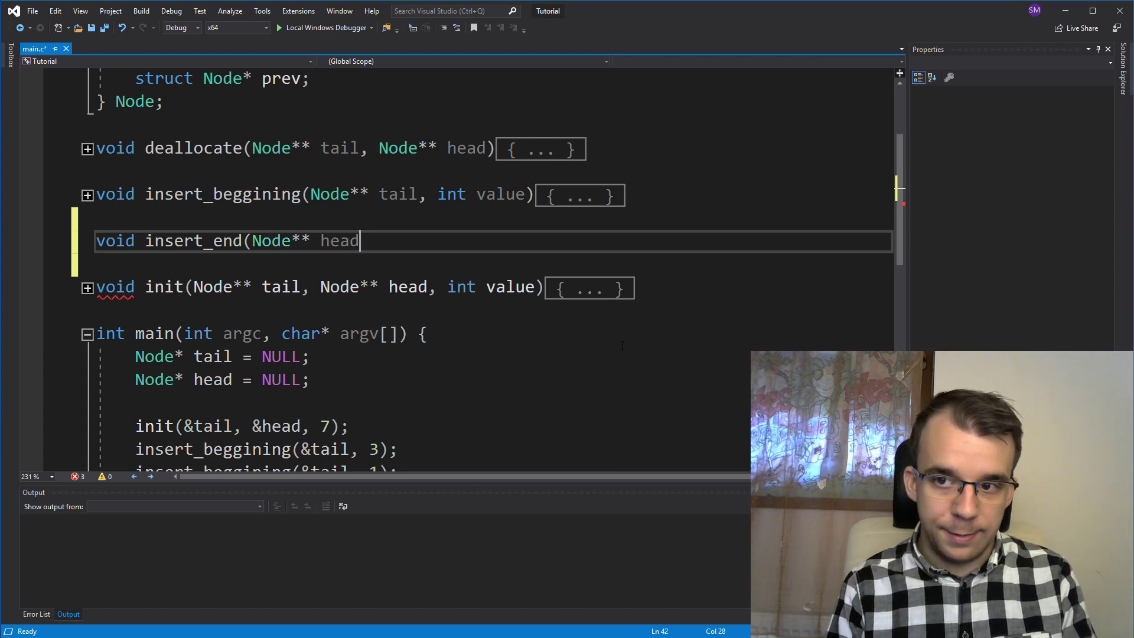
pyautogui.write(', int value) {')
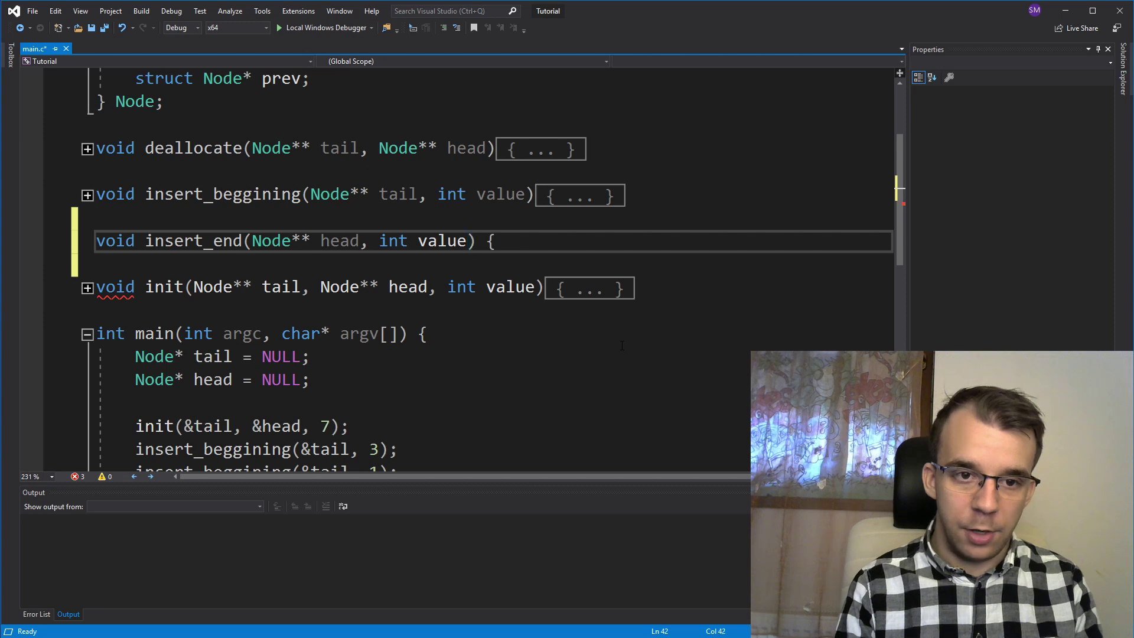
pyautogui.press('Return')
pyautogui.write('}')
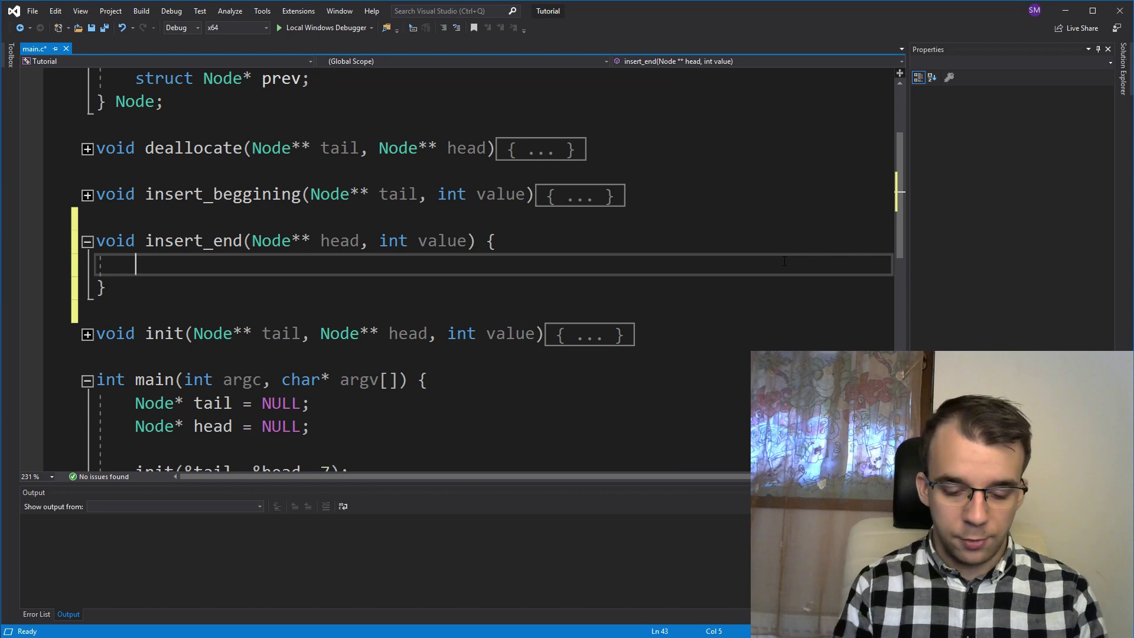
pyautogui.write('Node*')
# Allocate new_node with malloc(sizeof(Node)) and exit(3) then return when it is NULL.
pyautogui.press('BackSpace')
pyautogui.write('ew_')
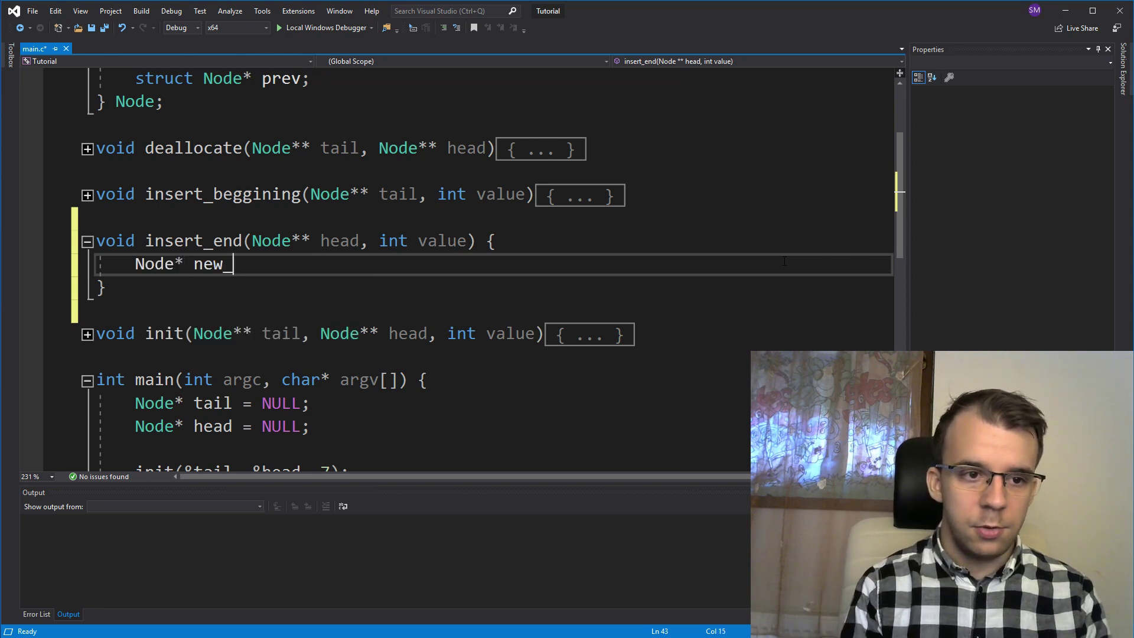
pyautogui.write('node = malloc(')
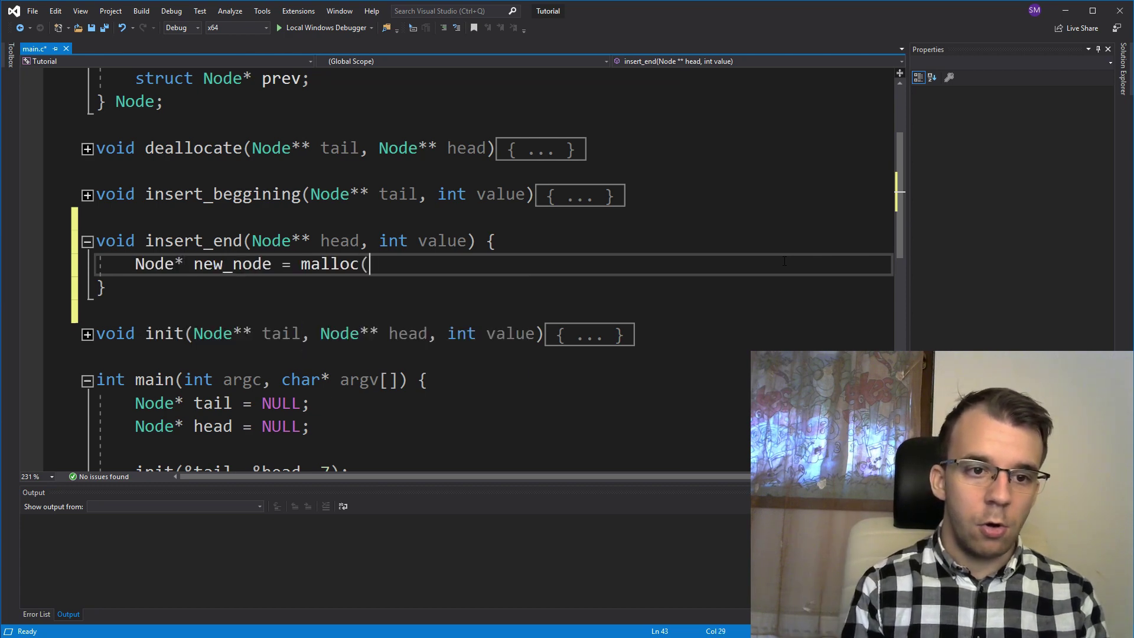
pyautogui.write('sizeof(Node')
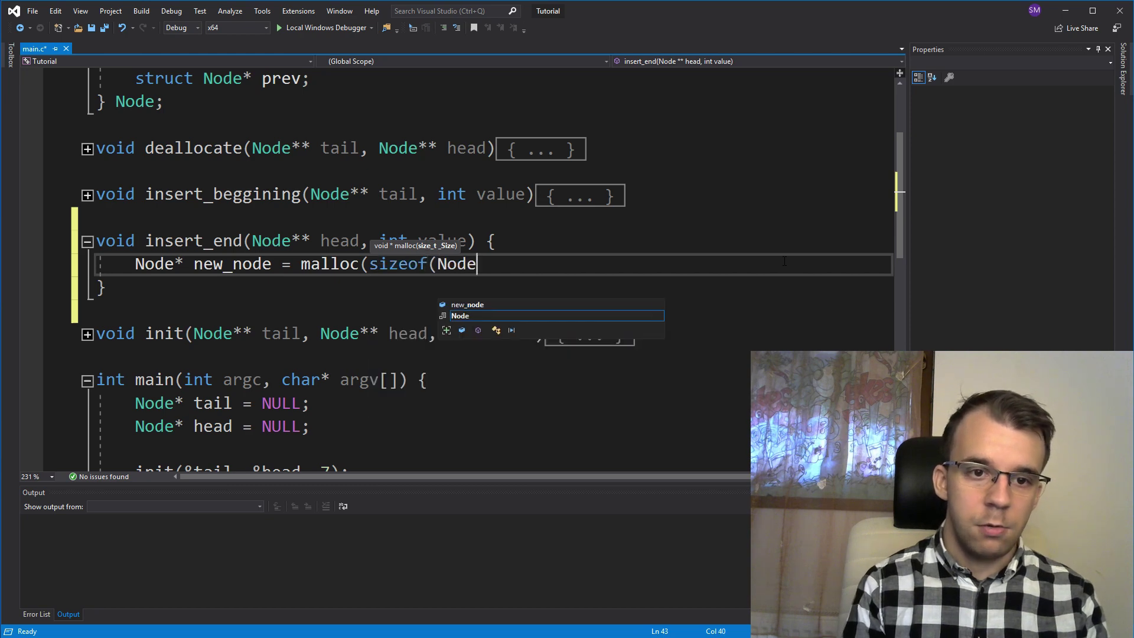
pyautogui.write('));')
pyautogui.press('Return')
pyautogui.write('if (ne')
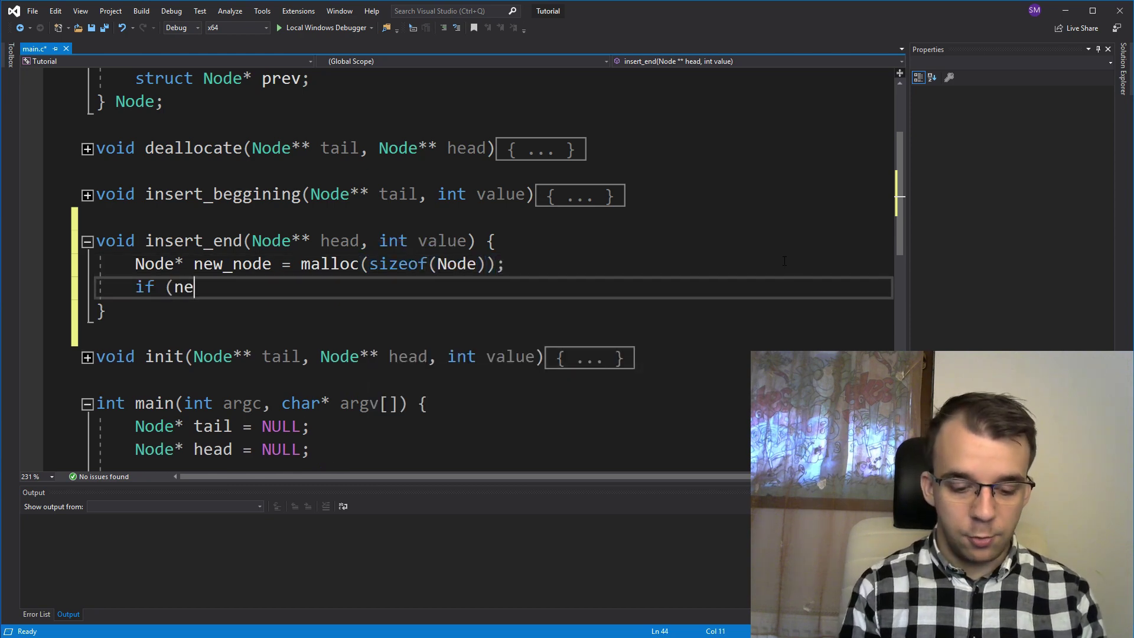
pyautogui.write('w_node')
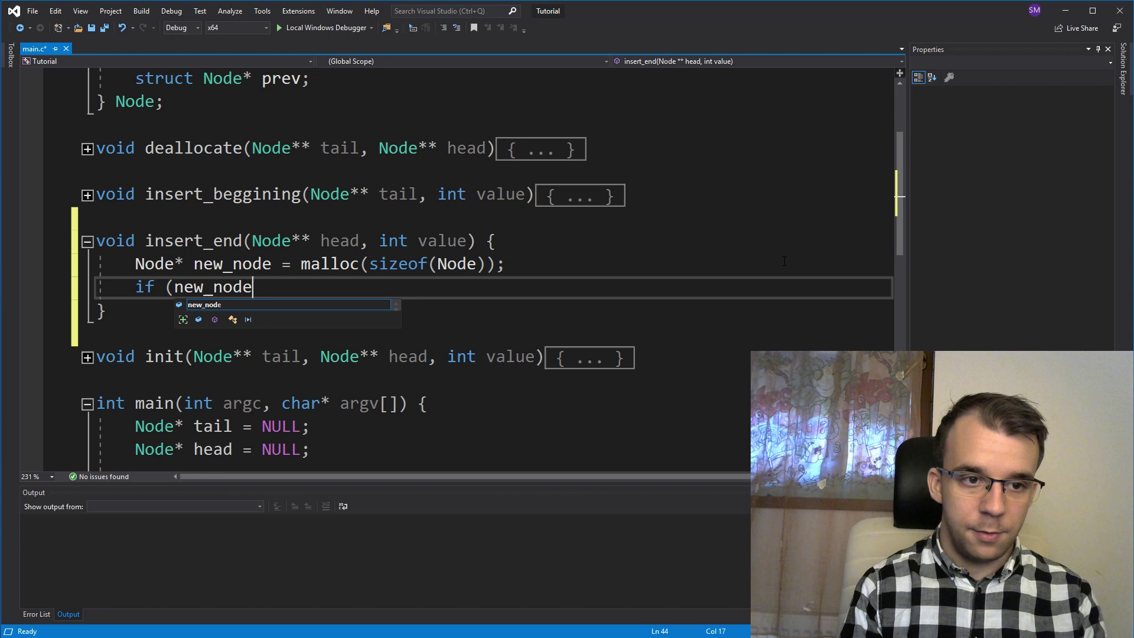
pyautogui.write(' == NULL) {')
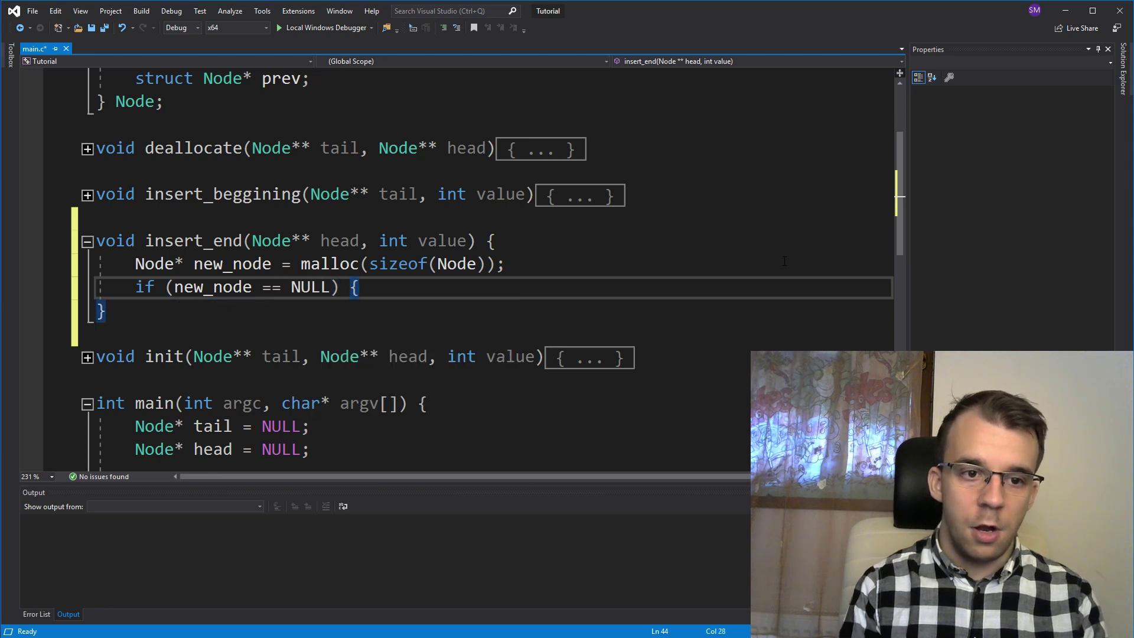
pyautogui.press('Return')
pyautogui.press('Return')
pyautogui.write('exi')
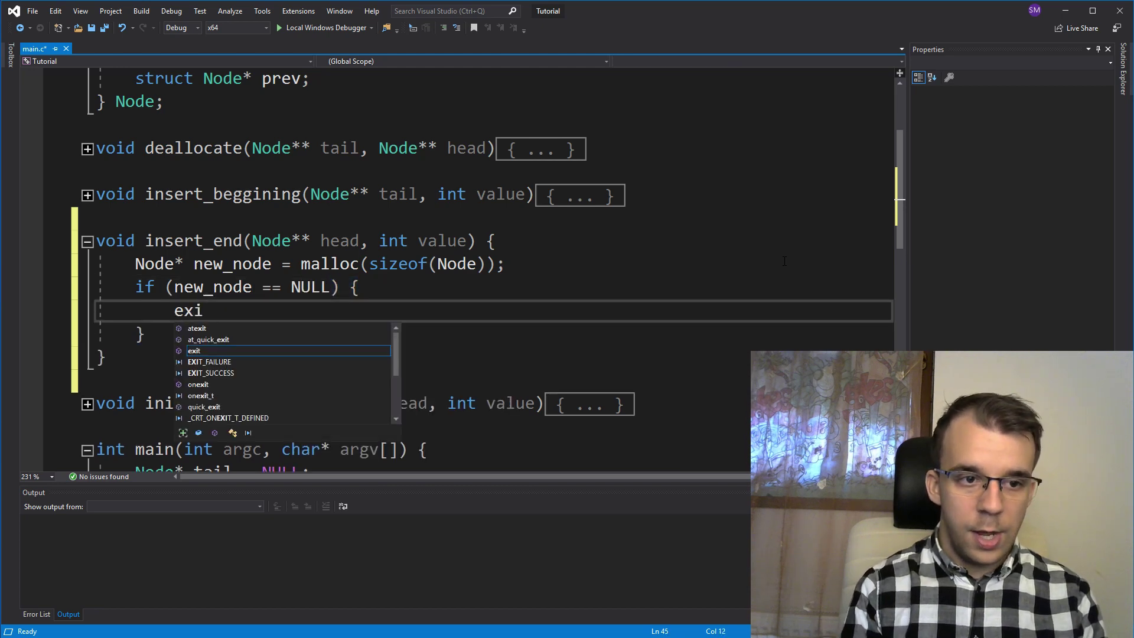
pyautogui.write('t(3);')
pyautogui.press('Return')
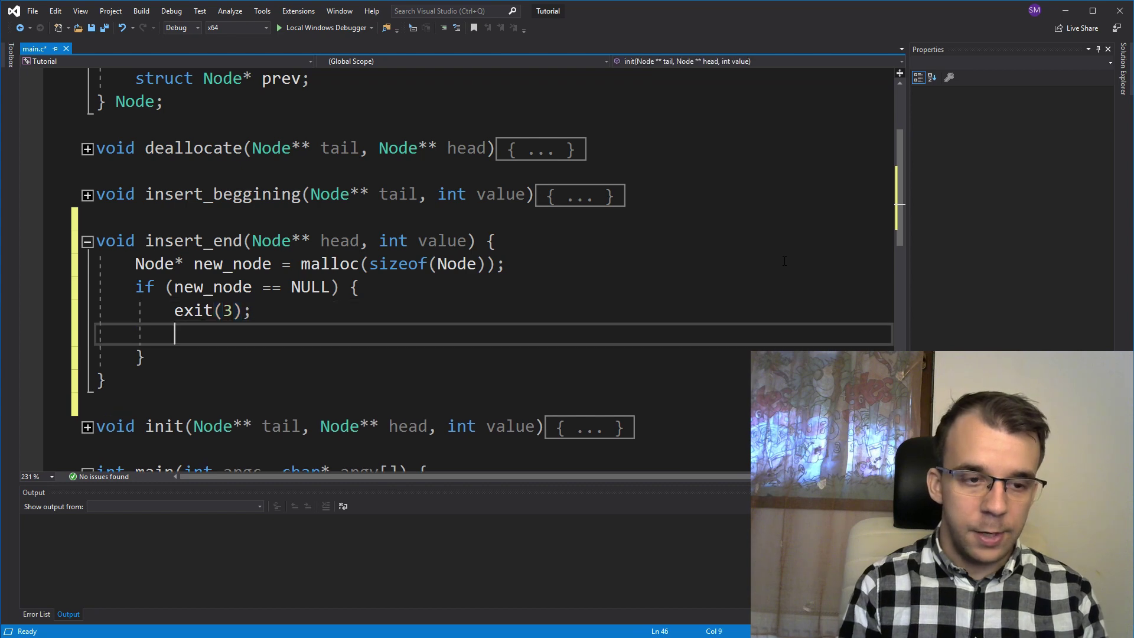
pyautogui.write('return;')
pyautogui.press('Down')
pyautogui.press('Return')
pyautogui.press('Return')
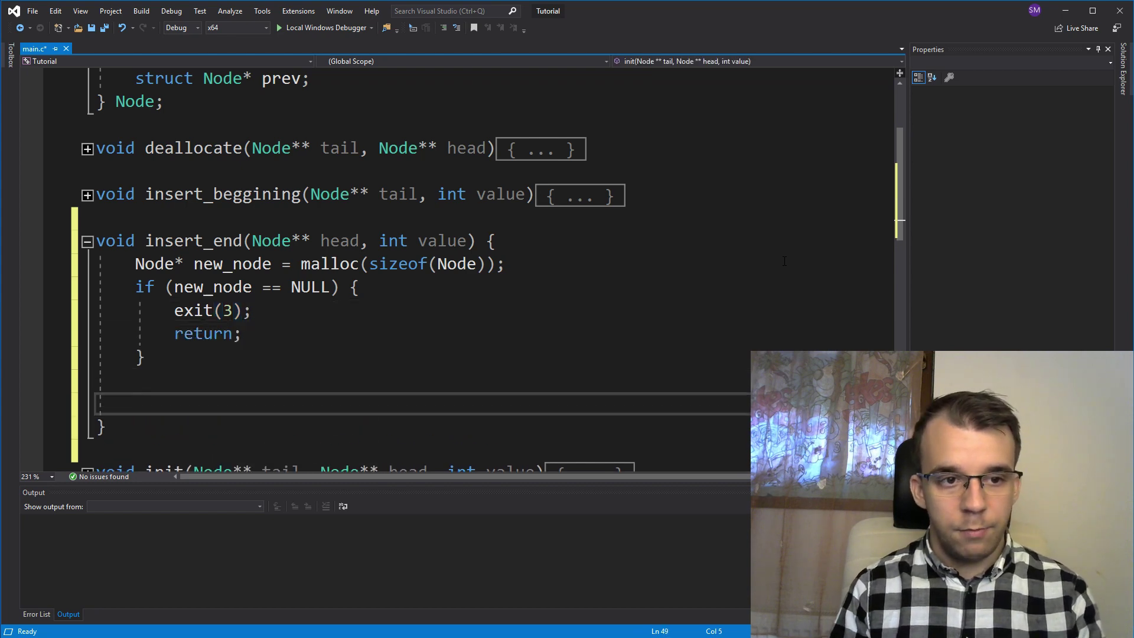
pyautogui.hotkey('ctrl', 's')
pyautogui.scroll(-1, 355, 265)
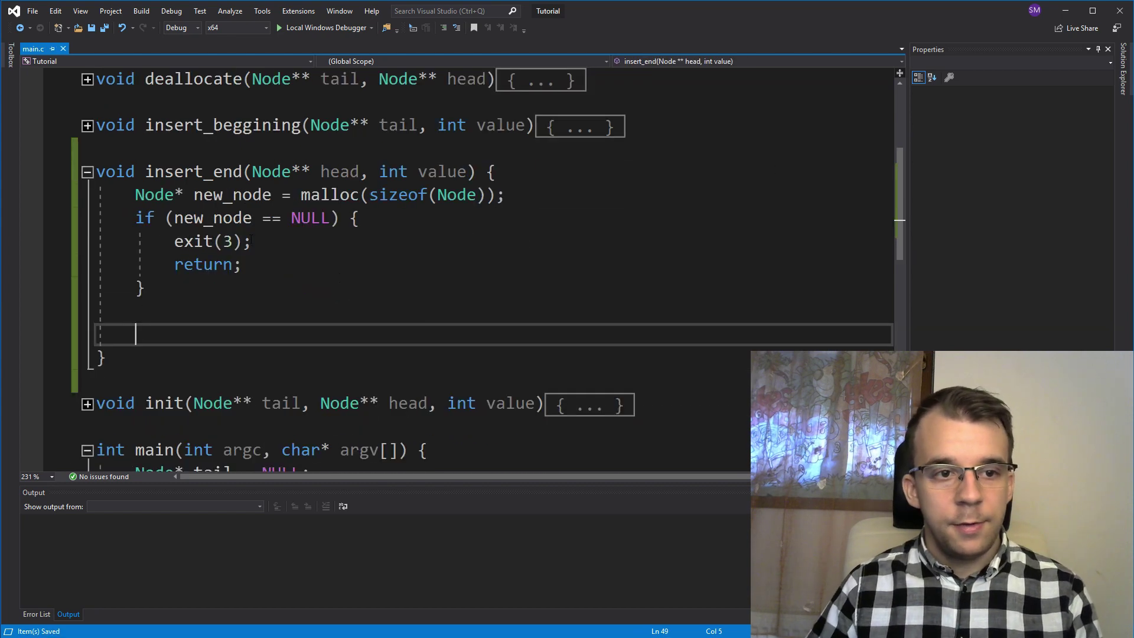
# Set new_node->x = value and new_node->next = NULL inside insert_end.
pyautogui.doubleClick(240, 198)
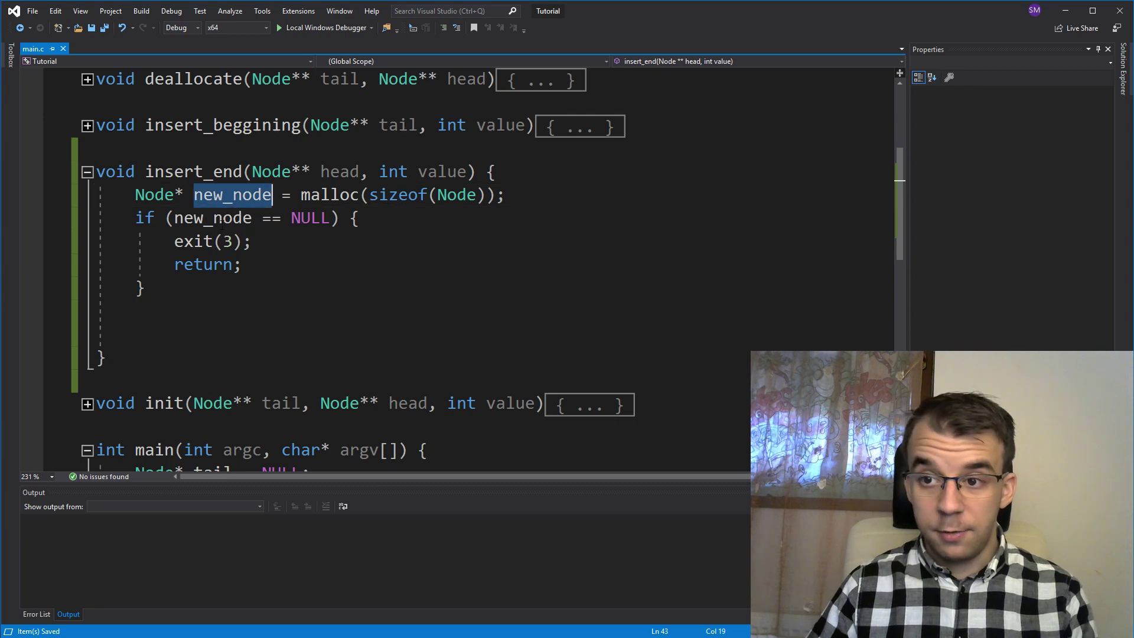
pyautogui.click(175, 311)
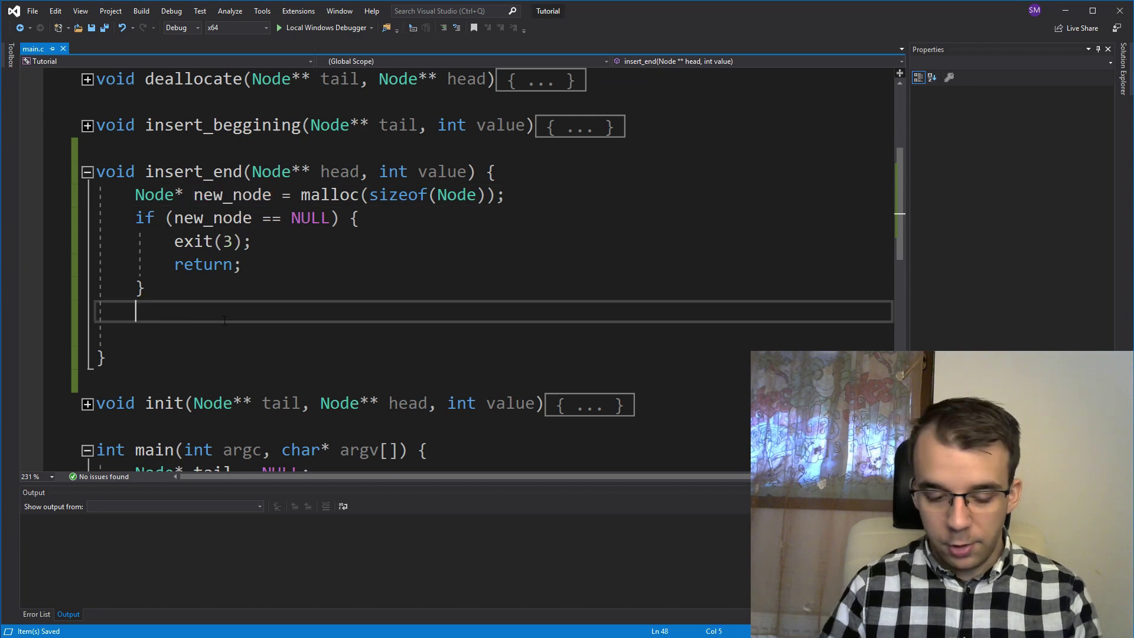
pyautogui.write('new_node->')
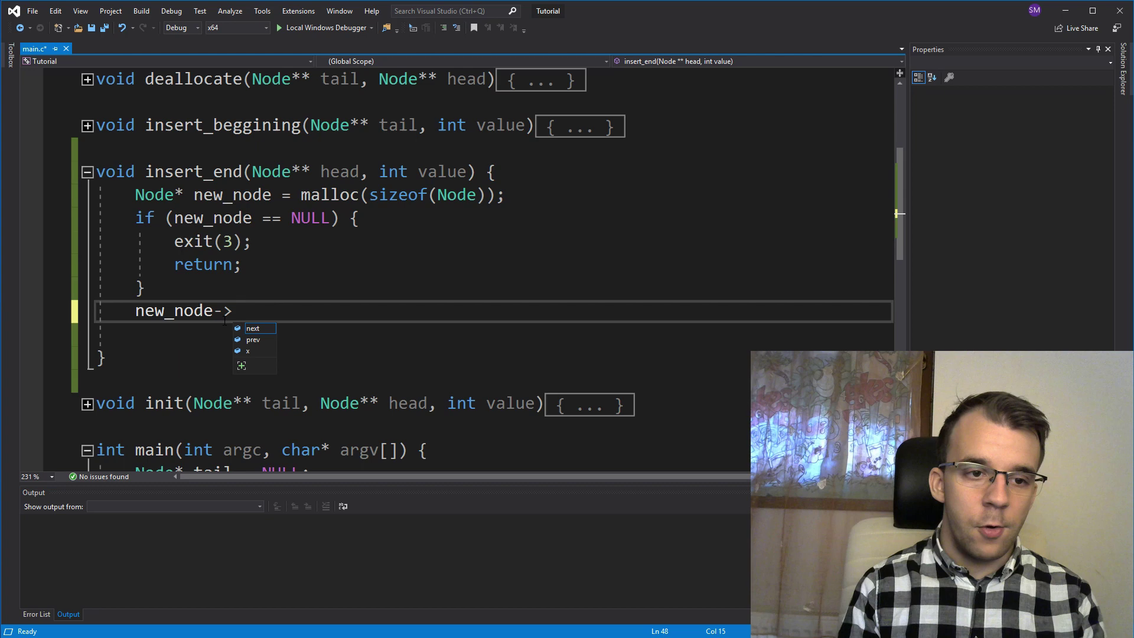
pyautogui.write('x = value;')
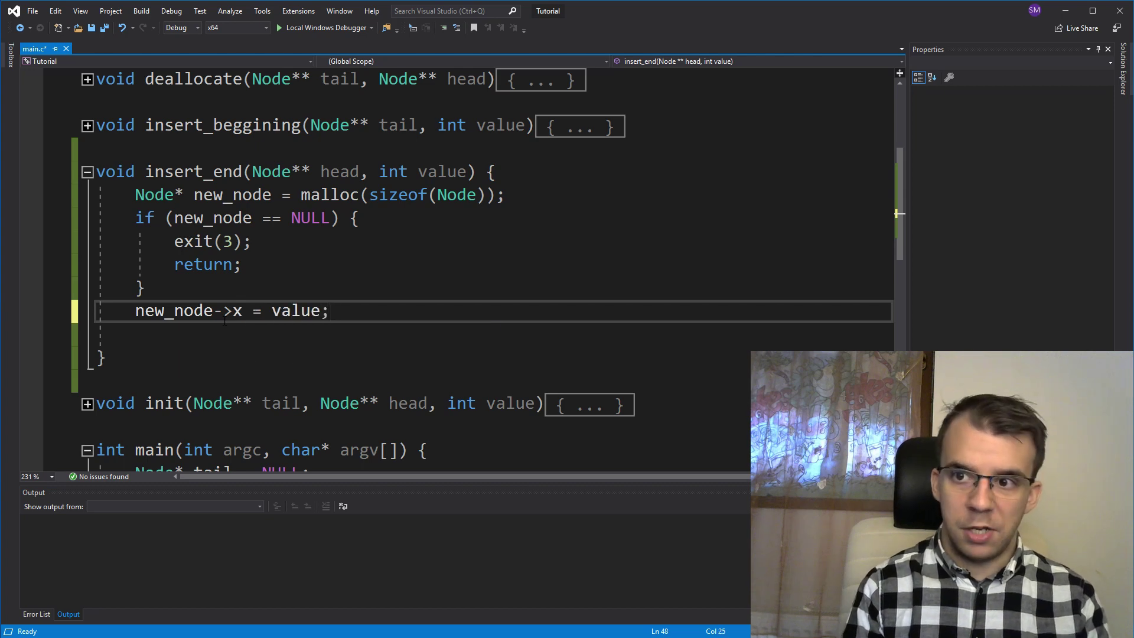
pyautogui.press('Return')
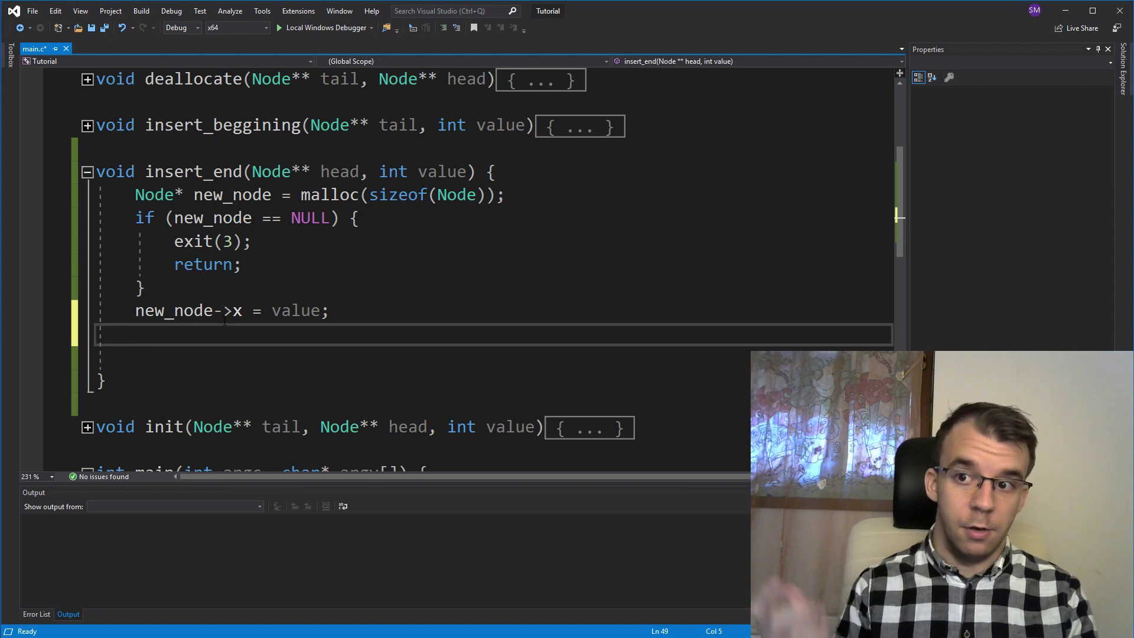
pyautogui.write('new_.')
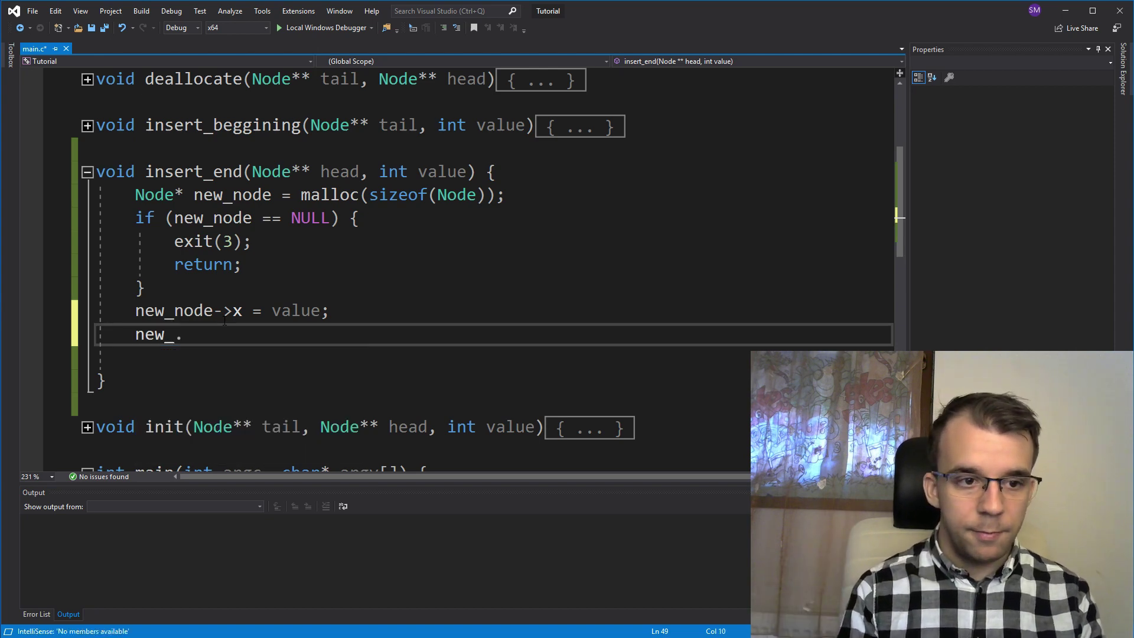
pyautogui.press('BackSpace')
pyautogui.write('node->nex')
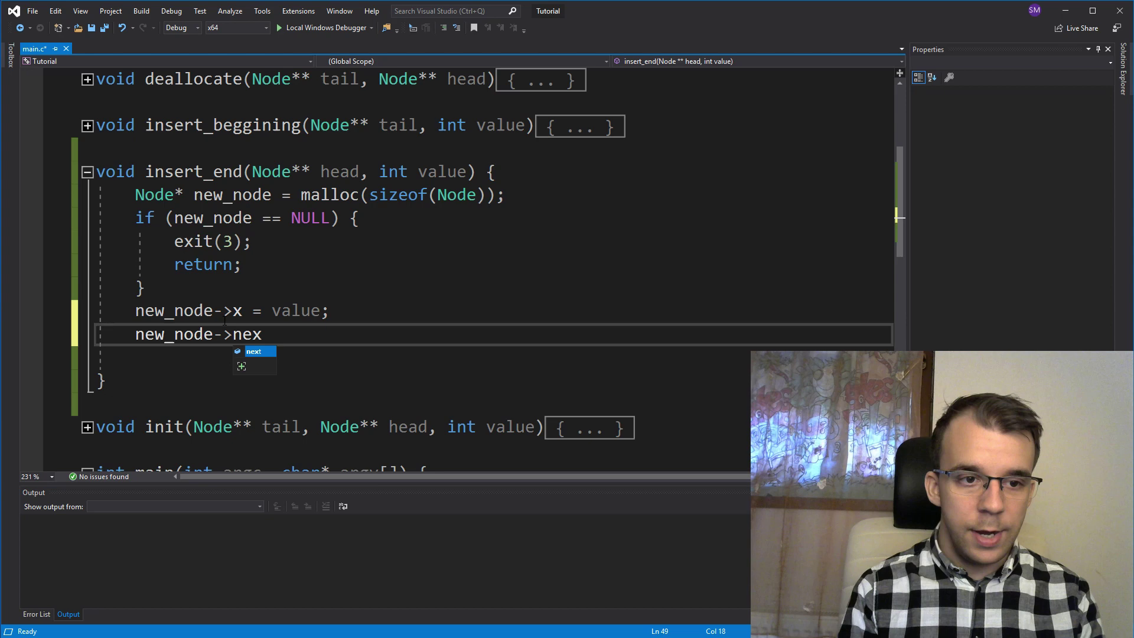
pyautogui.write('t = NULL;')
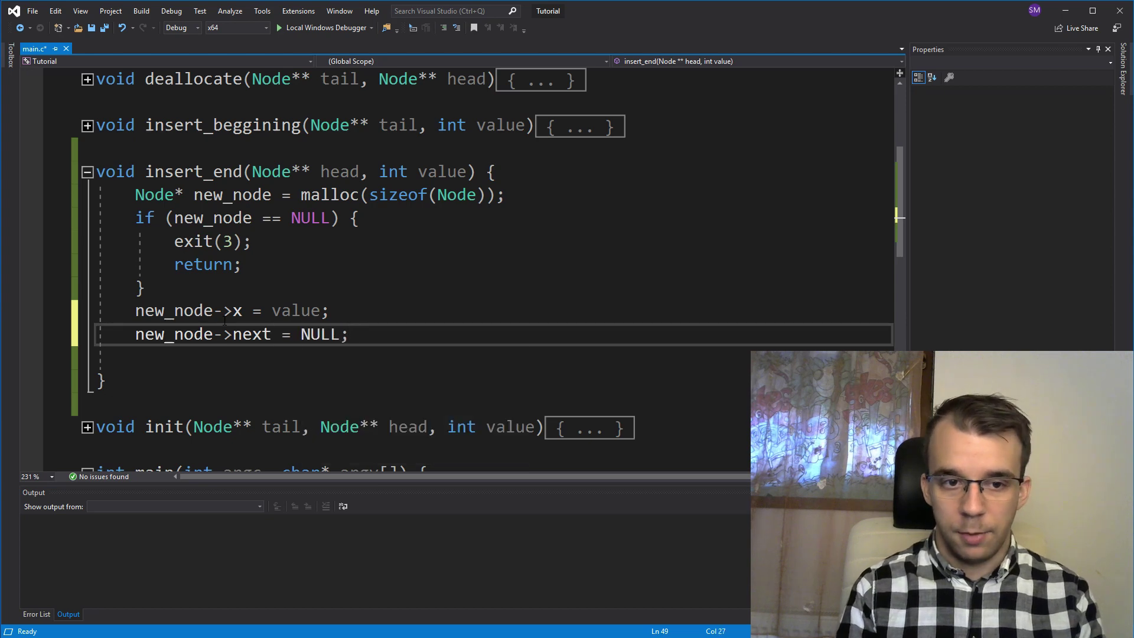
pyautogui.press('Return')
pyautogui.write('ew_')
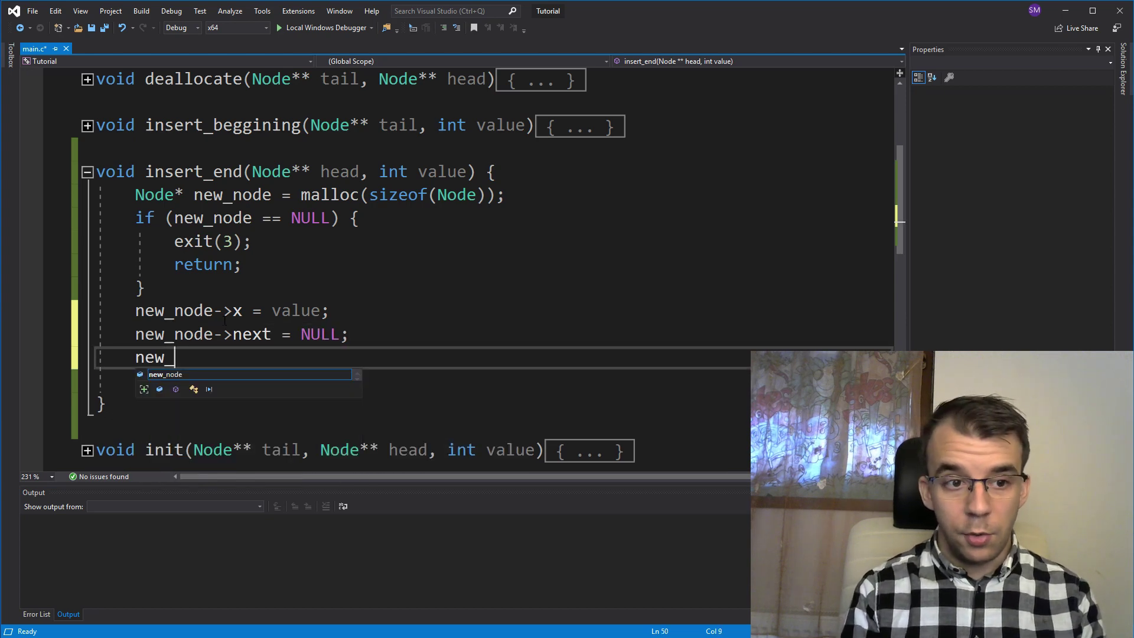
pyautogui.write('node->')
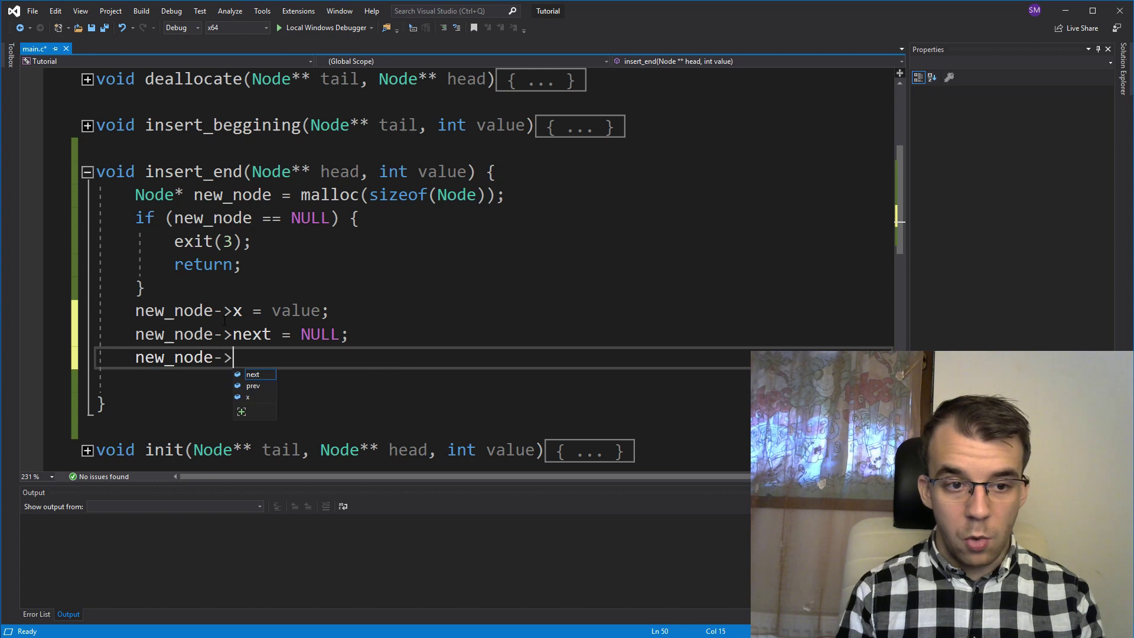
pyautogui.write('prev = ')
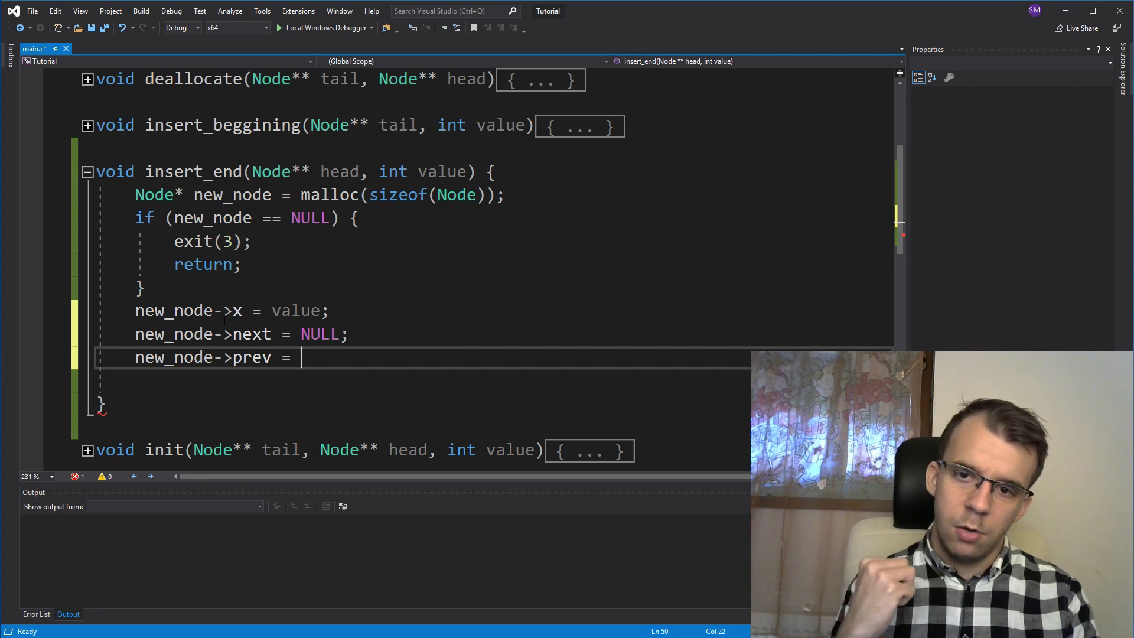
pyautogui.write('head;')
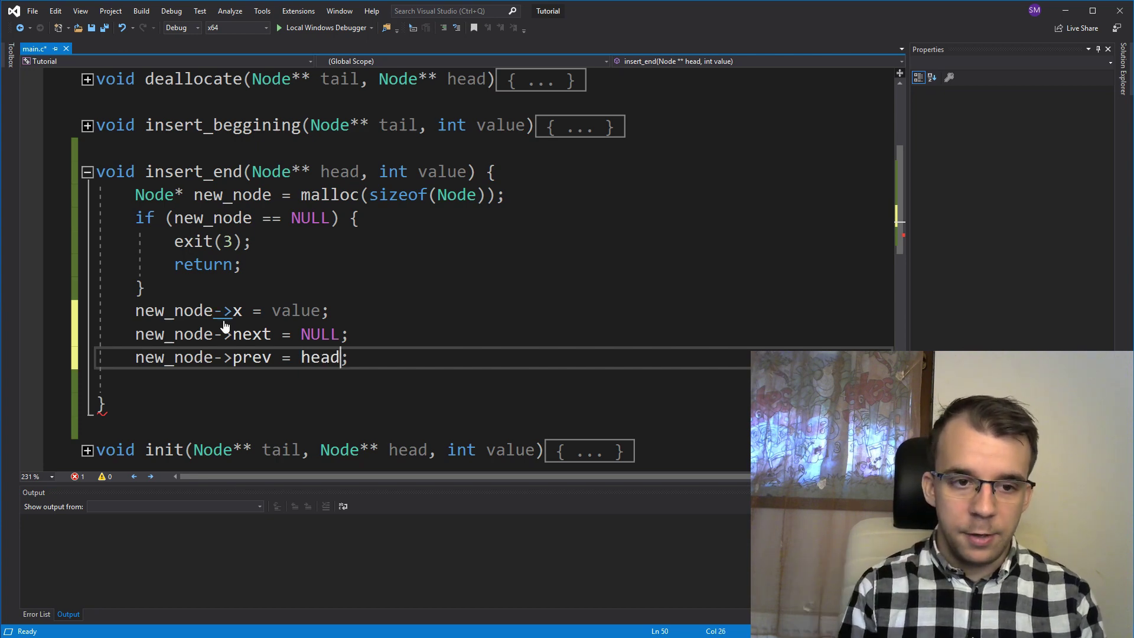
# Set new_node->prev = *head, then switch to the linked-list drawing.
pyautogui.click(300, 358)
pyautogui.write('*')
pyautogui.press('End')
pyautogui.press('Return')
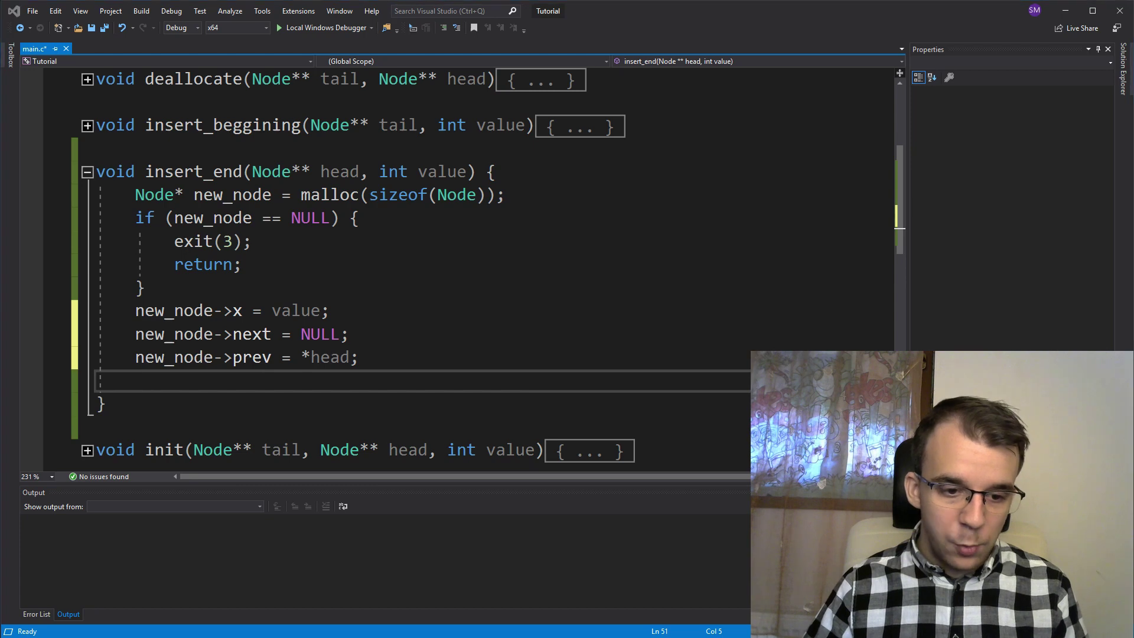
pyautogui.hotkey('alt', 'Tab')
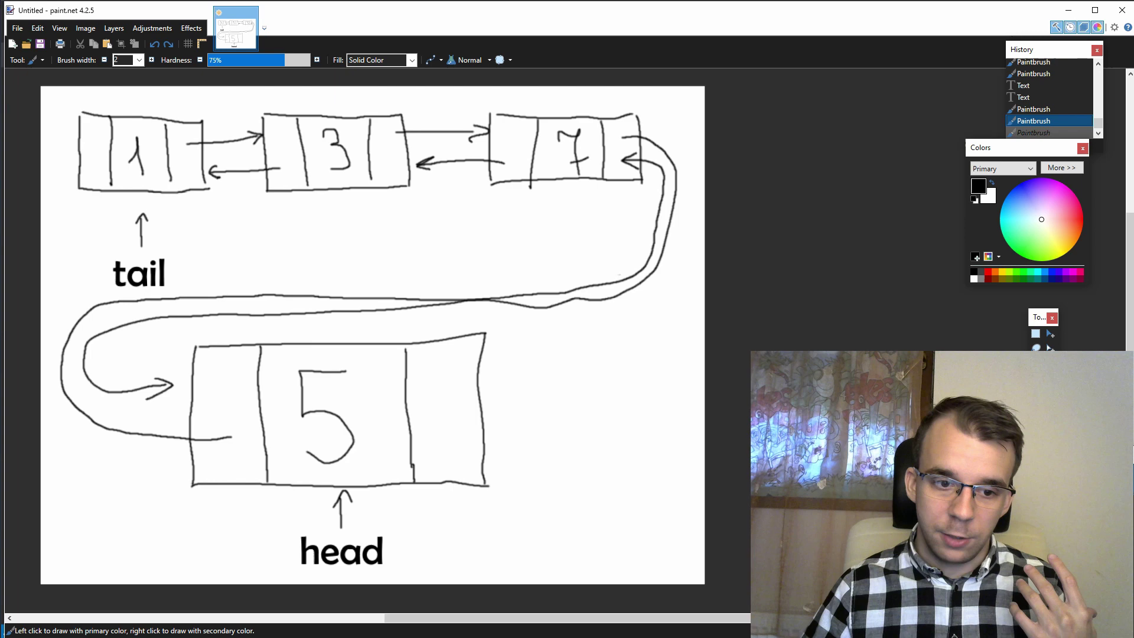
# Return from the paint.net drawing to the insert_end code.
pyautogui.hotkey('alt', 'Tab')
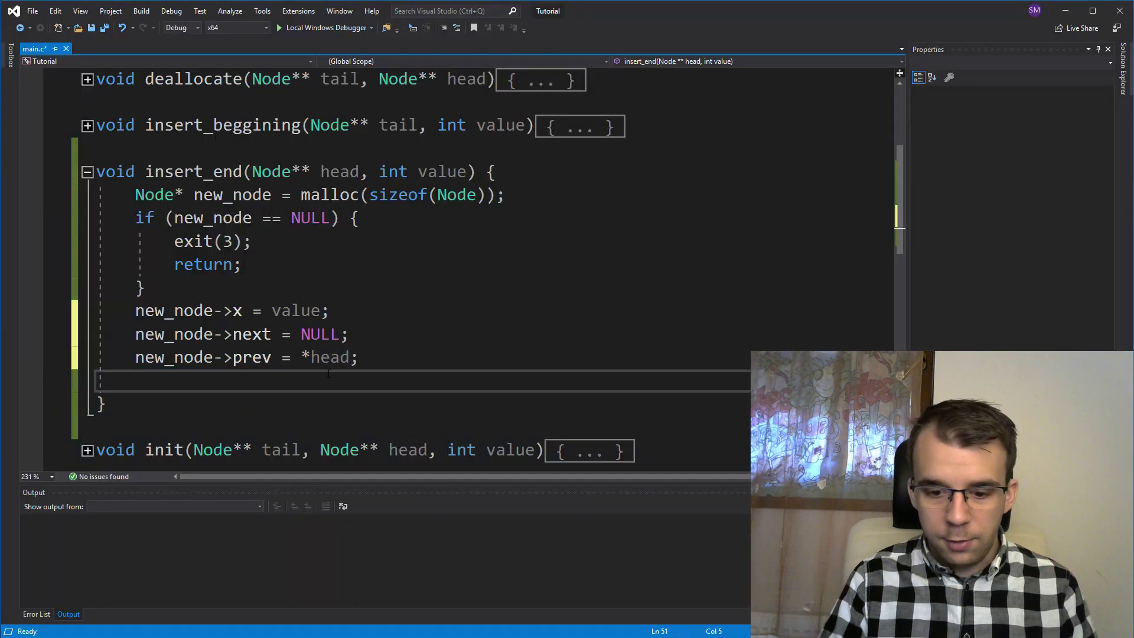
pyautogui.write('*head')
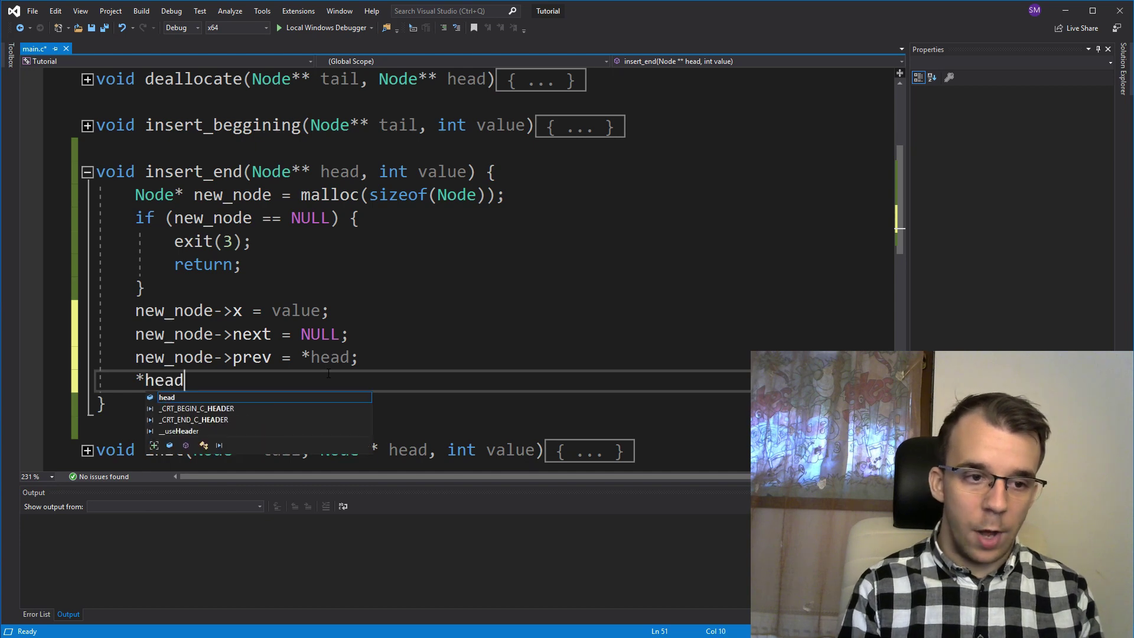
# Write (*head)->next = new_node; and *head = new_node; to finish insert_end.
pyautogui.press('Home')
pyautogui.write('(')
pyautogui.press('End')
pyautogui.write(')')
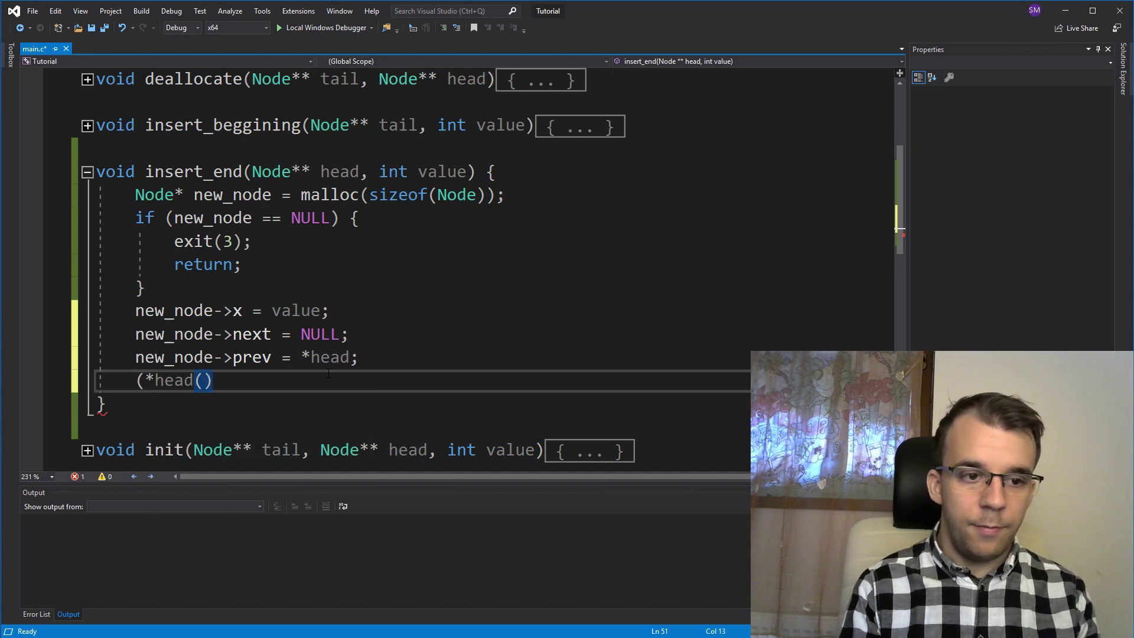
pyautogui.write('->')
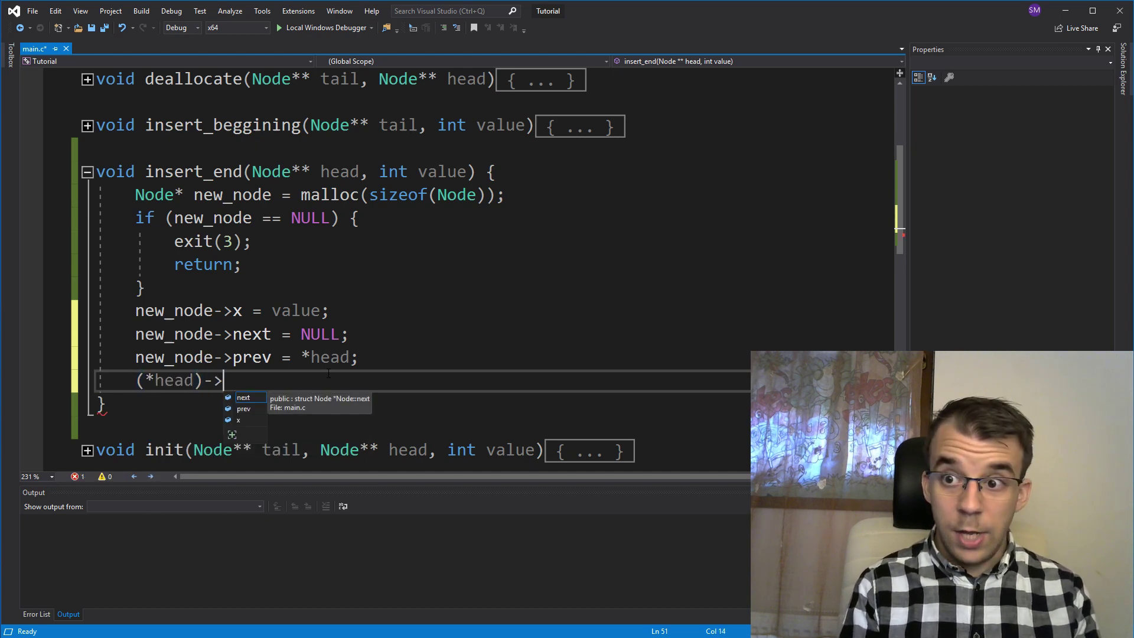
pyautogui.write('next')
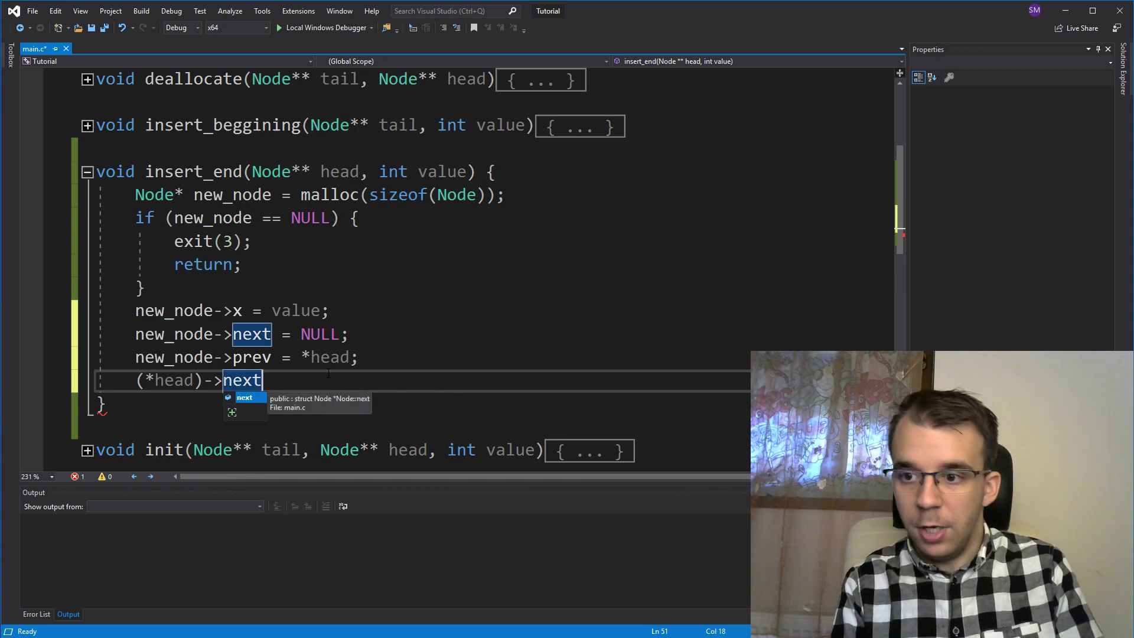
pyautogui.write(' = ')
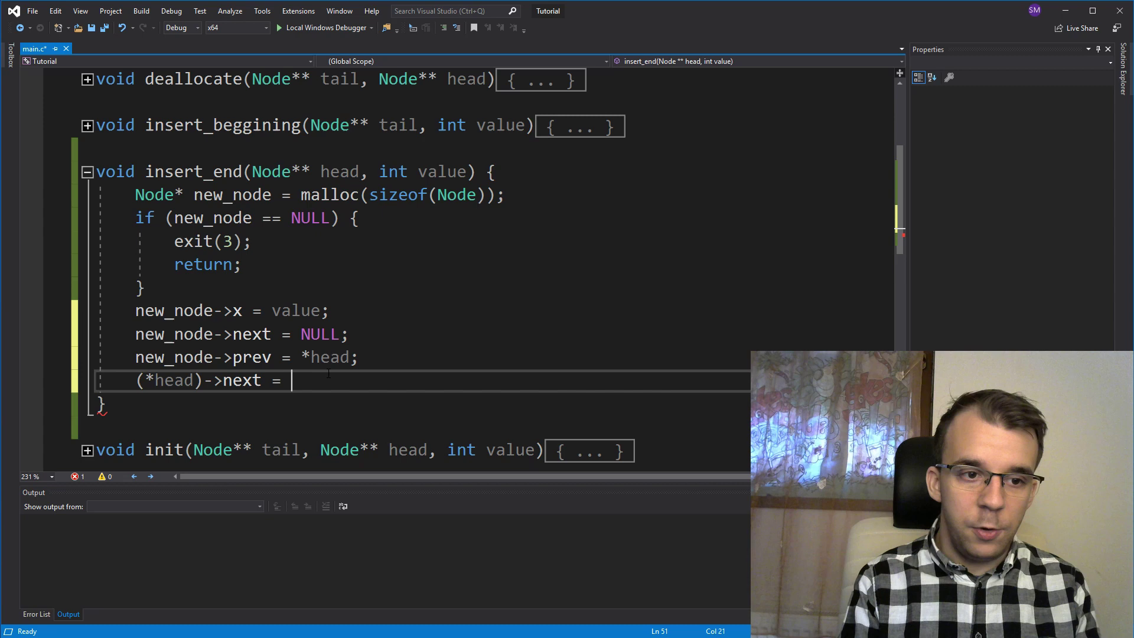
pyautogui.write('new_node;')
pyautogui.press('Return')
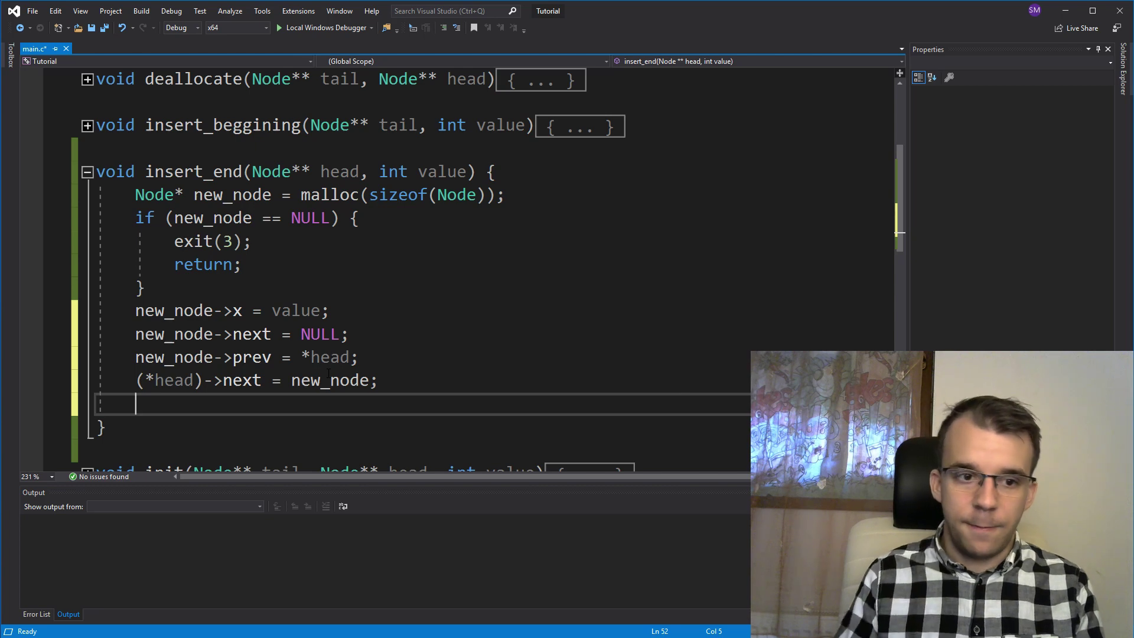
pyautogui.doubleClick(154, 309)
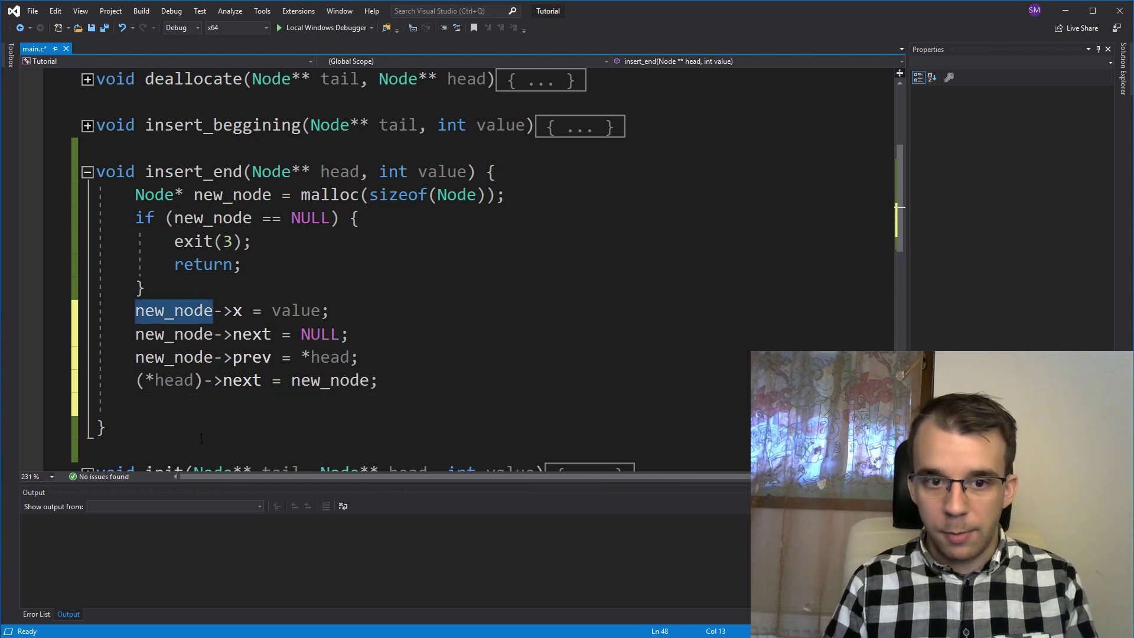
pyautogui.click(243, 403)
pyautogui.write('*hea')
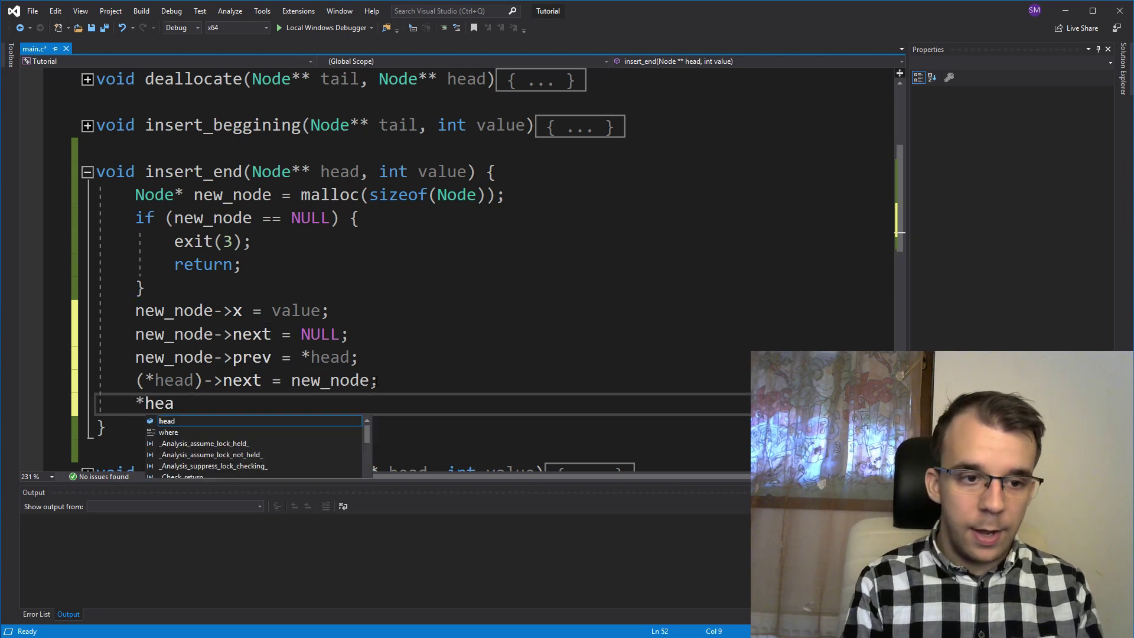
pyautogui.write('d = new_nod')
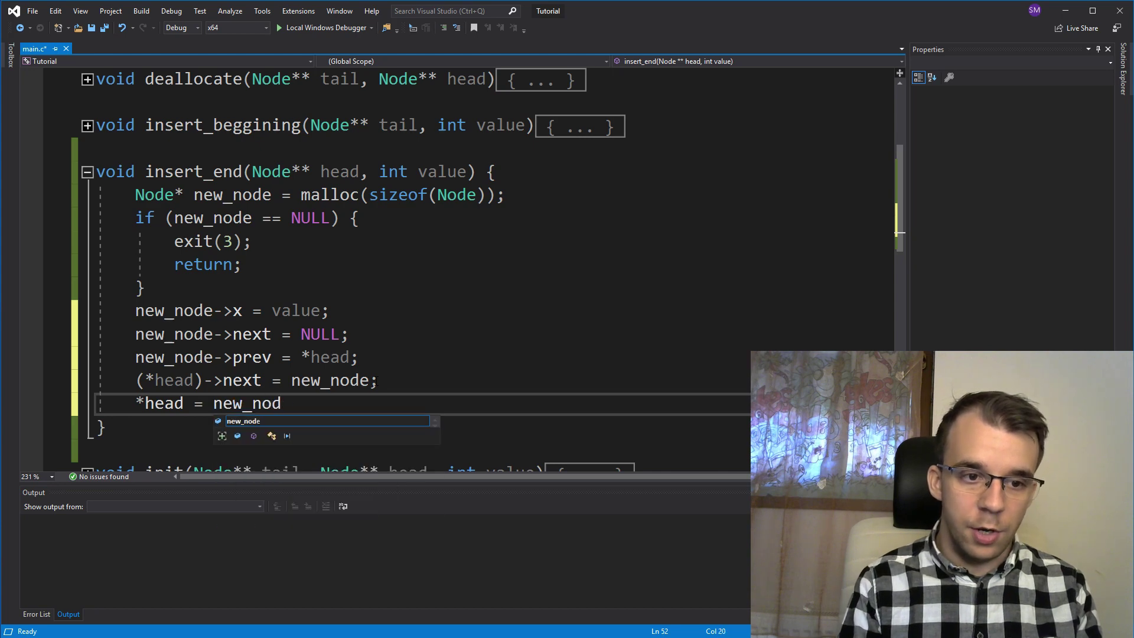
pyautogui.write('e;')
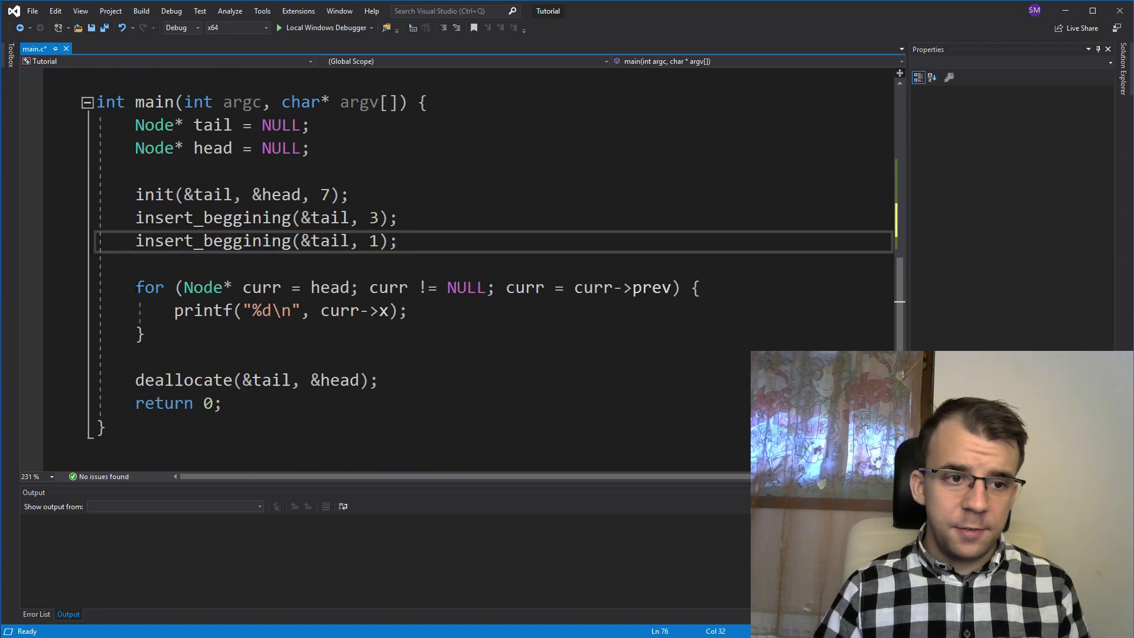
# Make main's printing loop start from tail and step via next instead of prev, and save.
pyautogui.moveTo(136, 288); pyautogui.dragTo(146, 335)
pyautogui.click(146, 336)
pyautogui.doubleClick(334, 290)
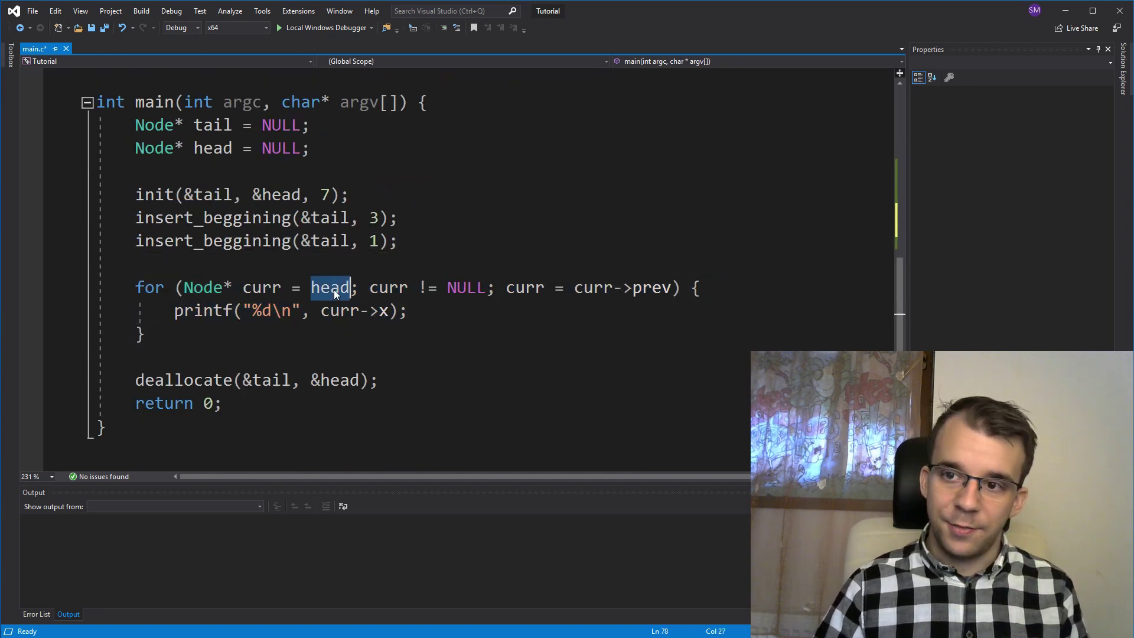
pyautogui.moveTo(342, 380)
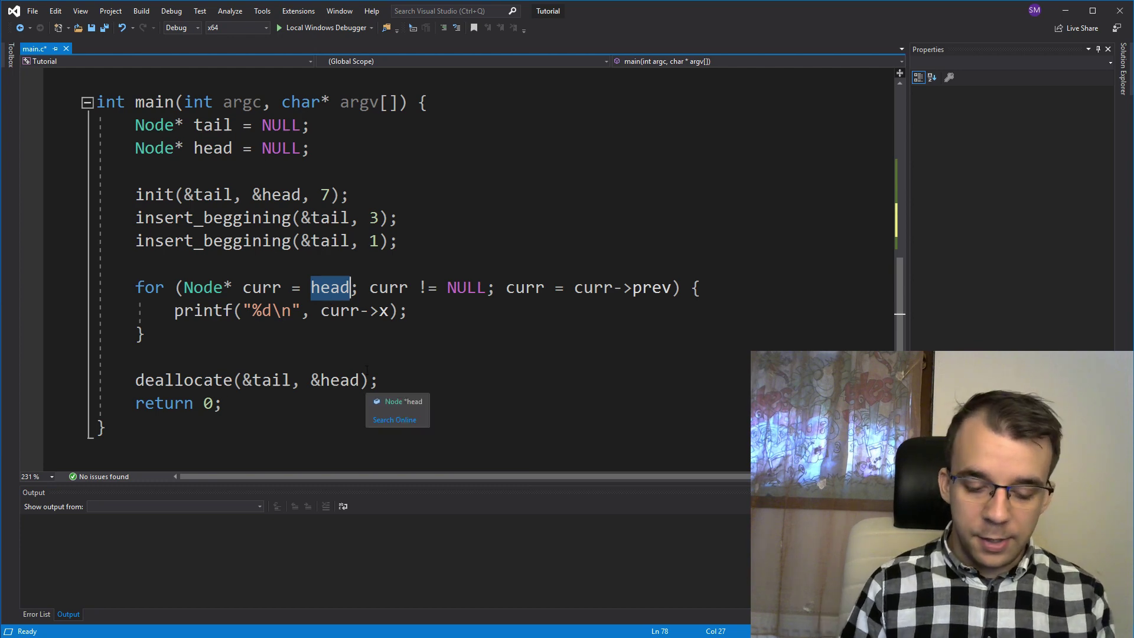
pyautogui.write('ta')
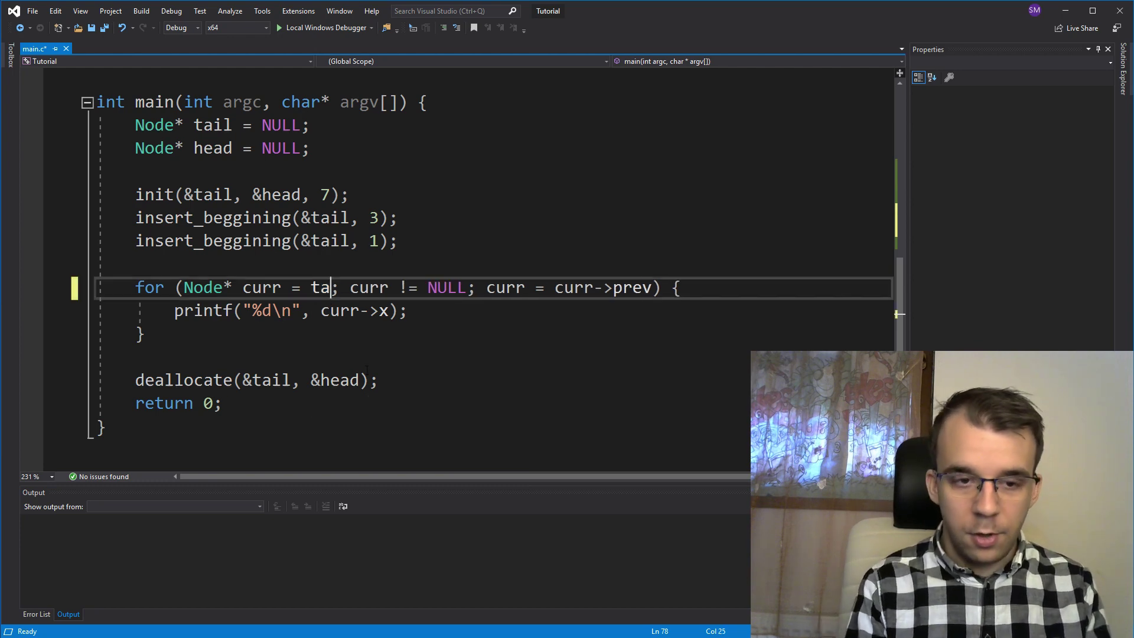
pyautogui.write('il')
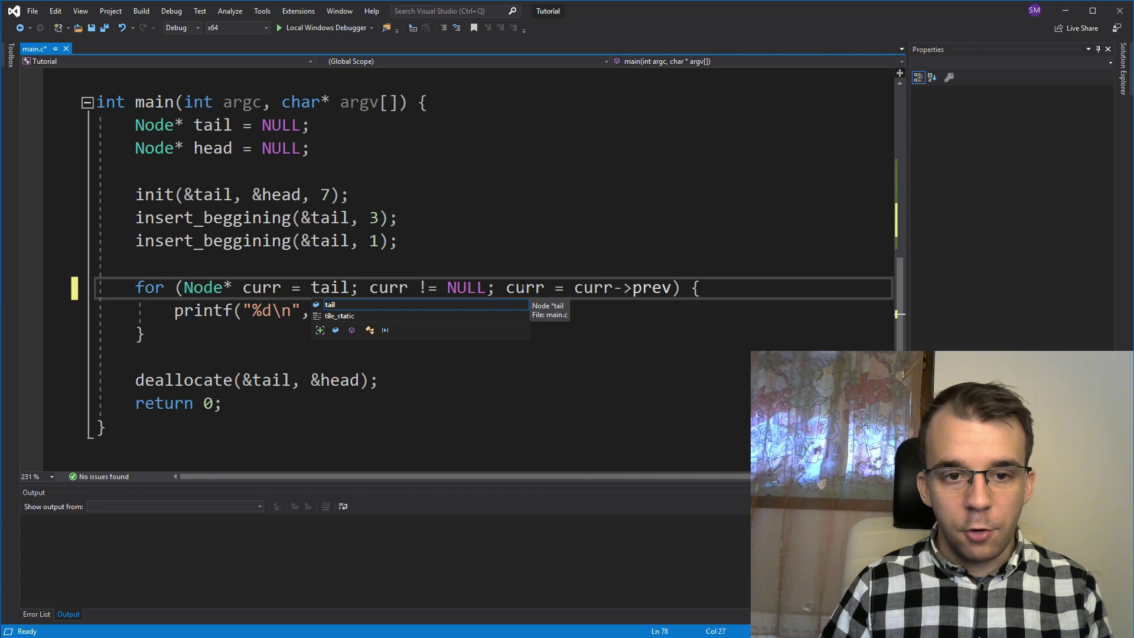
pyautogui.moveTo(507, 287); pyautogui.dragTo(669, 287)
pyautogui.click(664, 288)
pyautogui.doubleClick(654, 287)
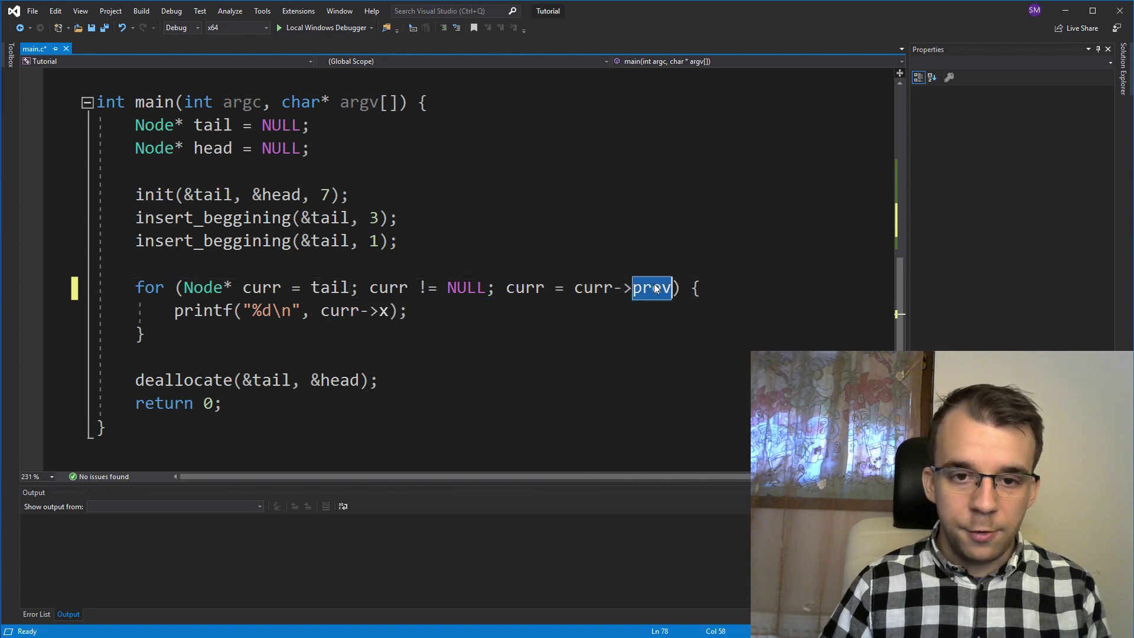
pyautogui.write('next')
pyautogui.hotkey('ctrl', 's')
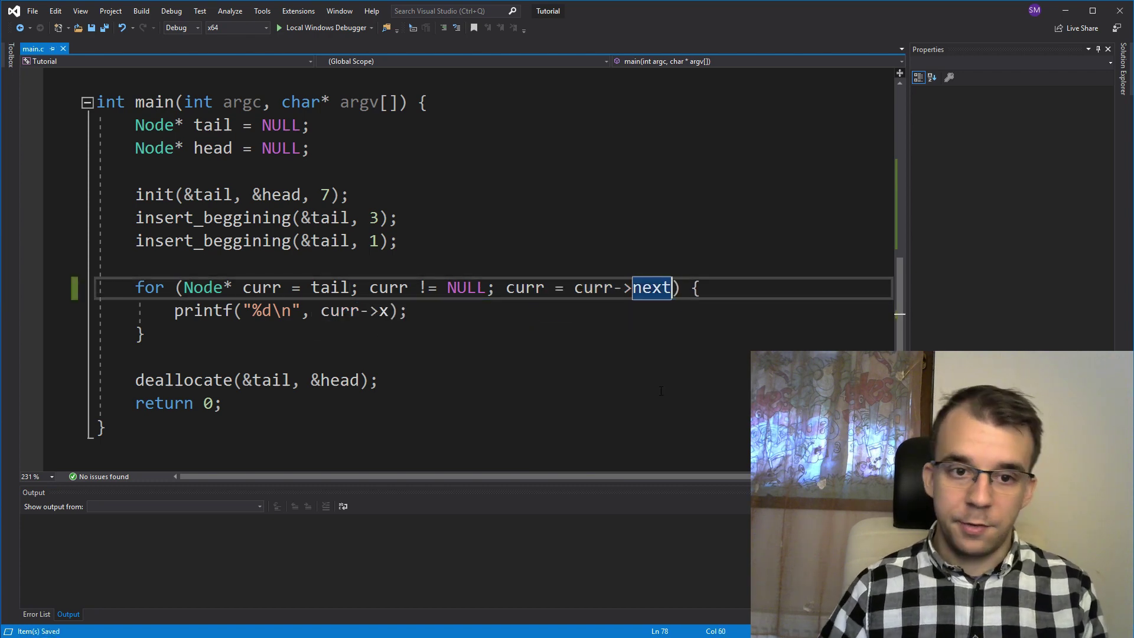
pyautogui.click(354, 334)
# Run the program to print 1 3 7 and close the console window.
pyautogui.press('F5')
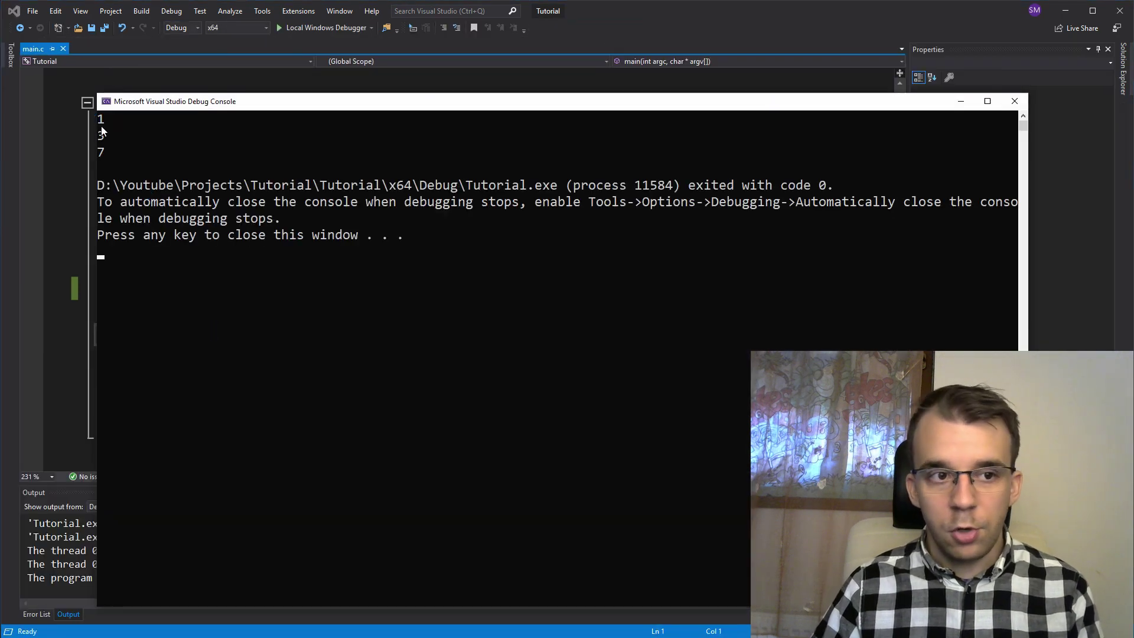
pyautogui.press('Return')
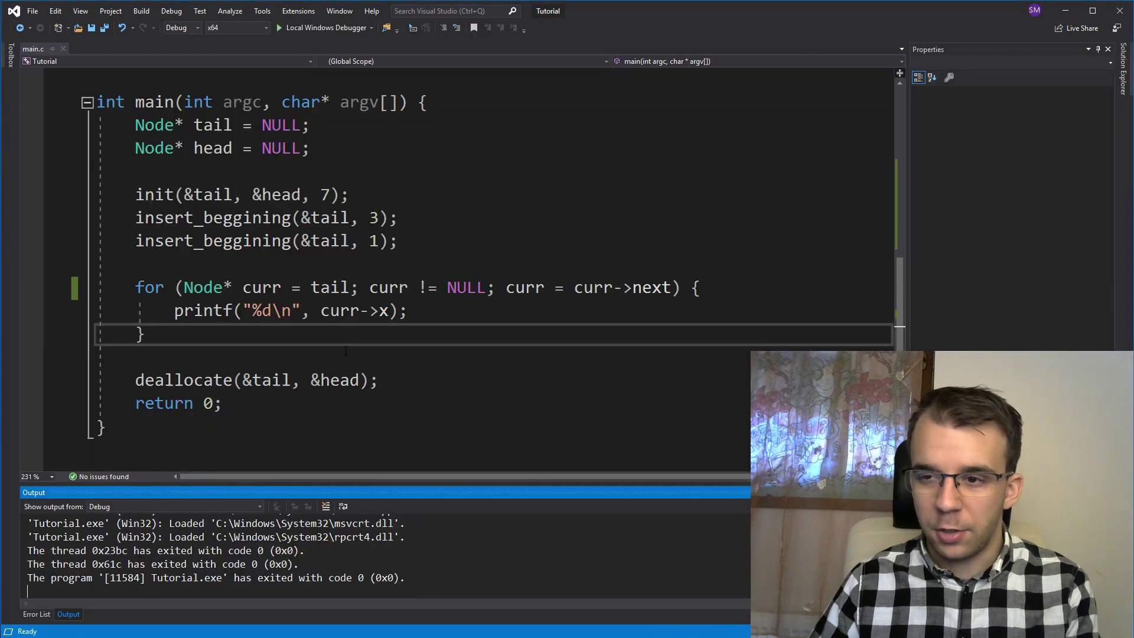
# Add an insert_end(&head, 5); call in main after the insert_beggining calls.
pyautogui.click(407, 241)
pyautogui.press('Return')
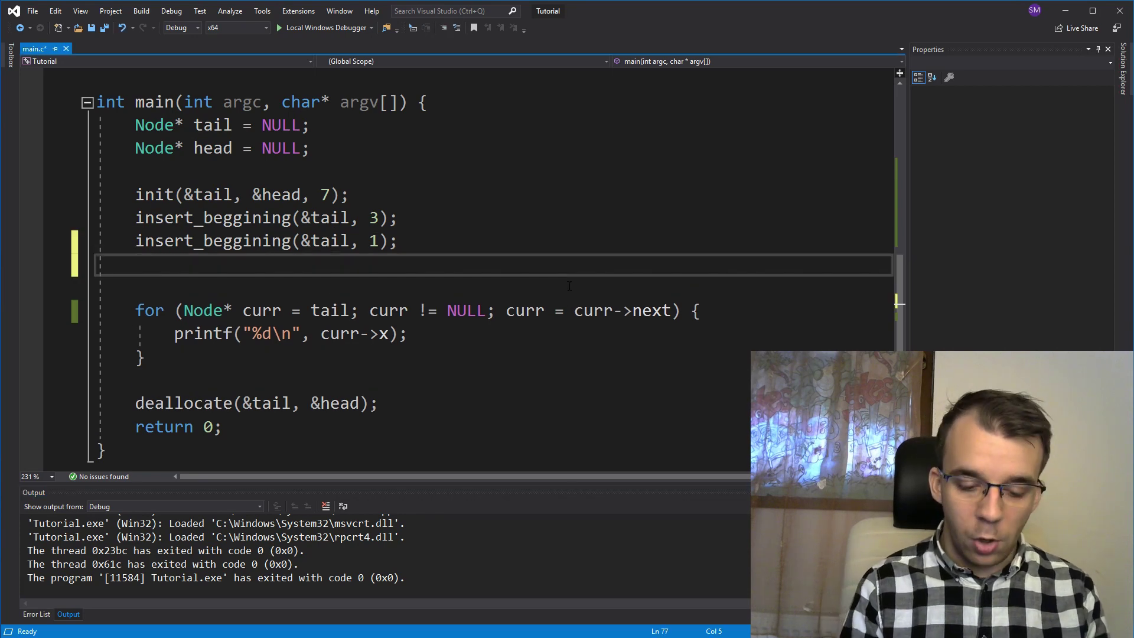
pyautogui.write('insert_end(')
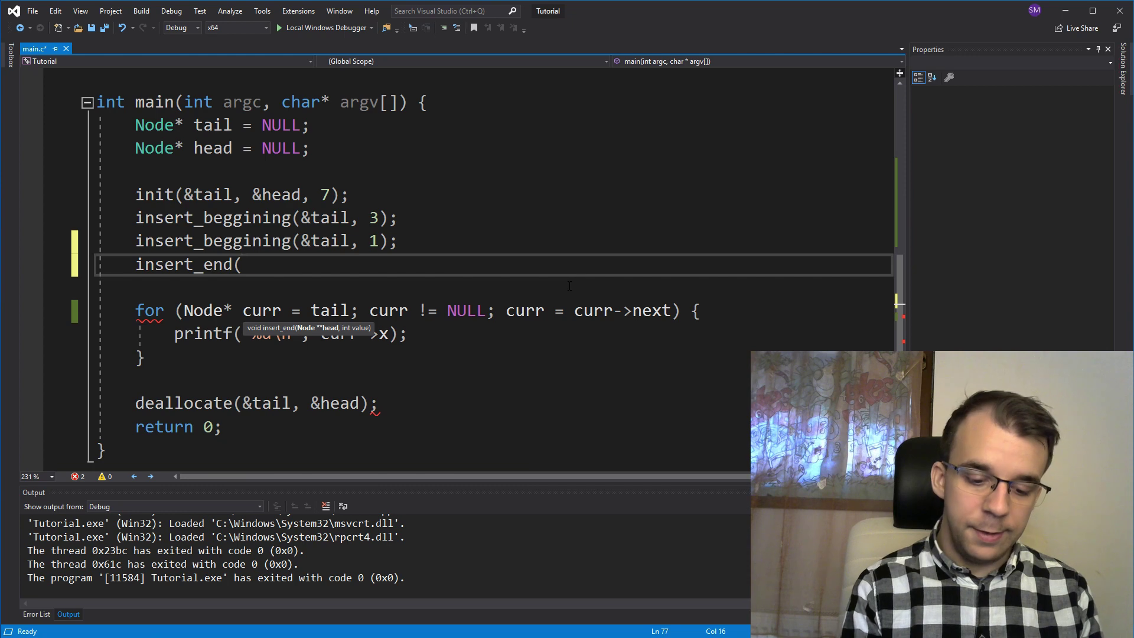
pyautogui.write('&head, 5')
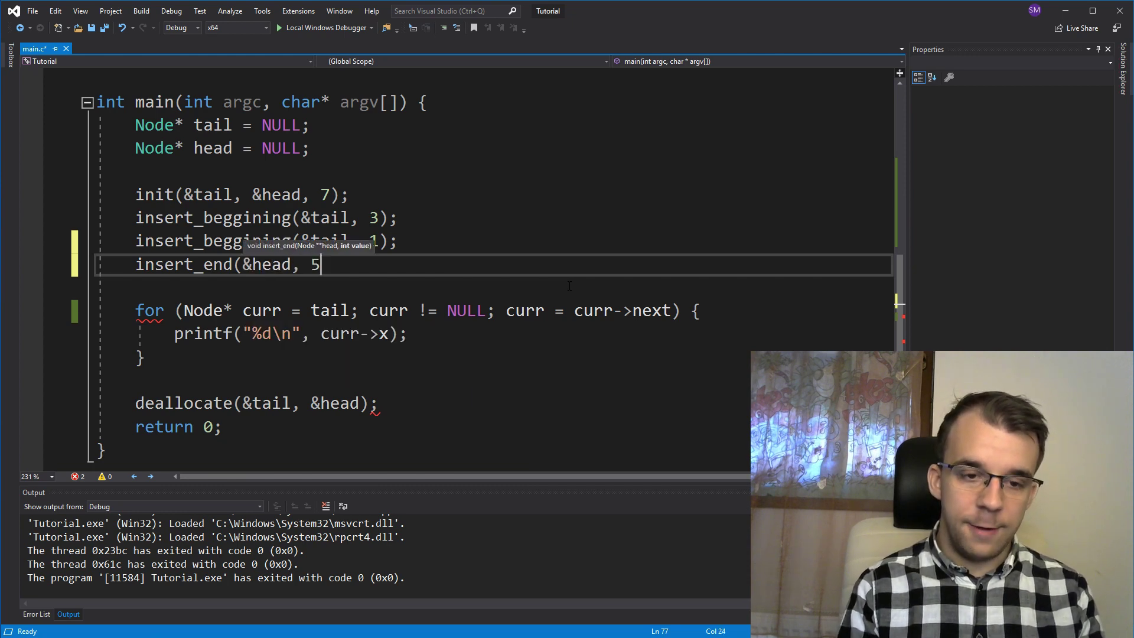
pyautogui.write(');')
pyautogui.click(463, 379)
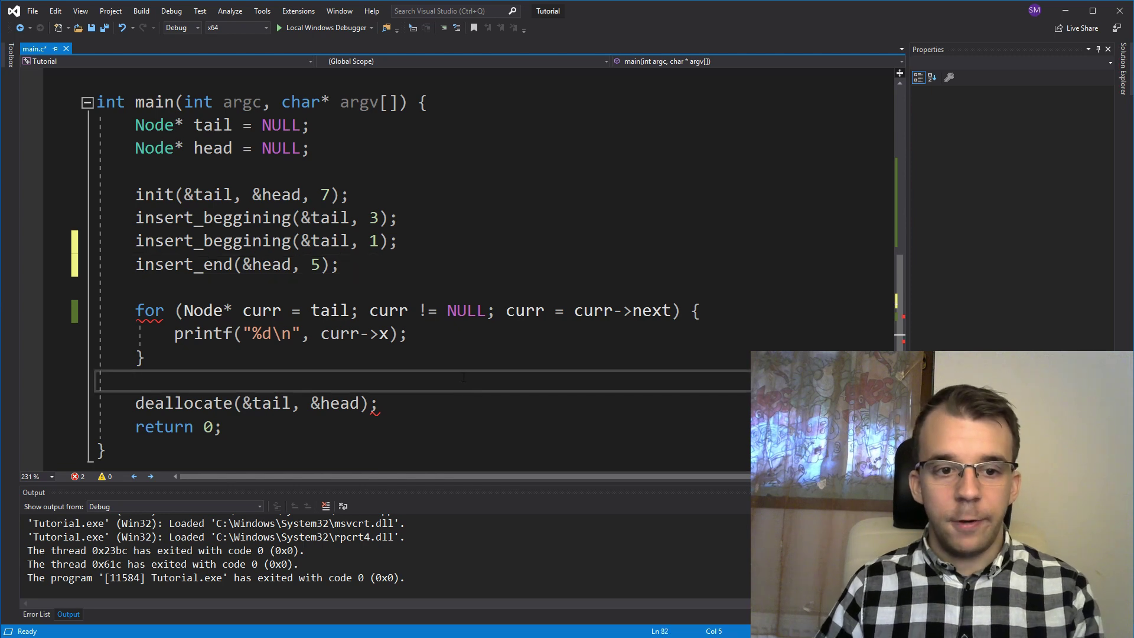
# Run the program, confirm the console prints 1 3 7 5, and close the console.
pyautogui.press('F5')
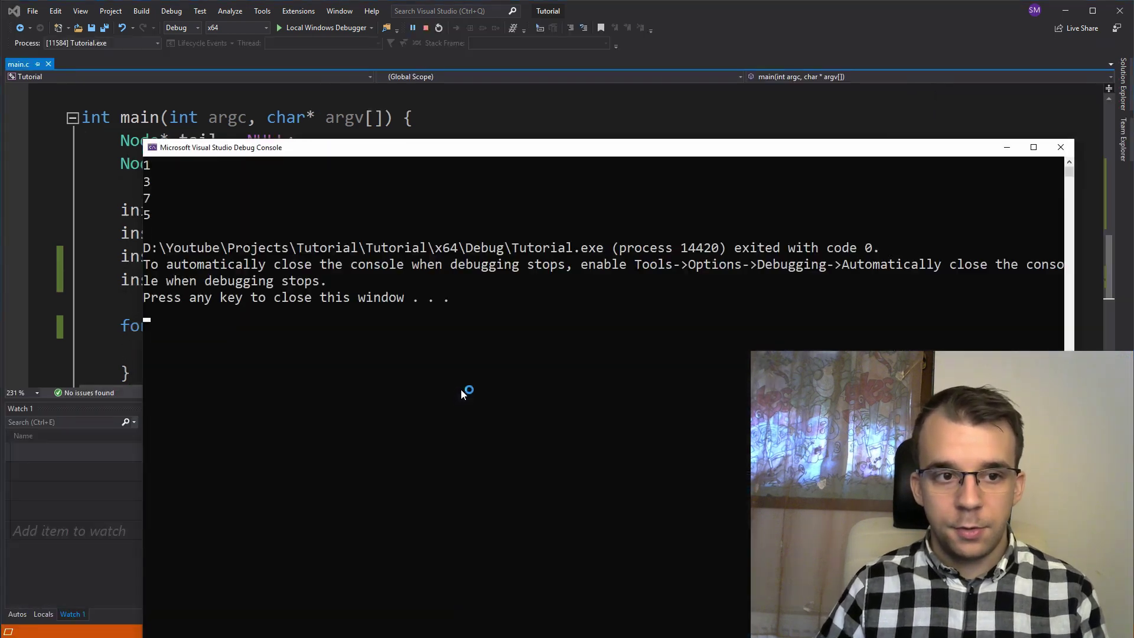
pyautogui.click(153, 214)
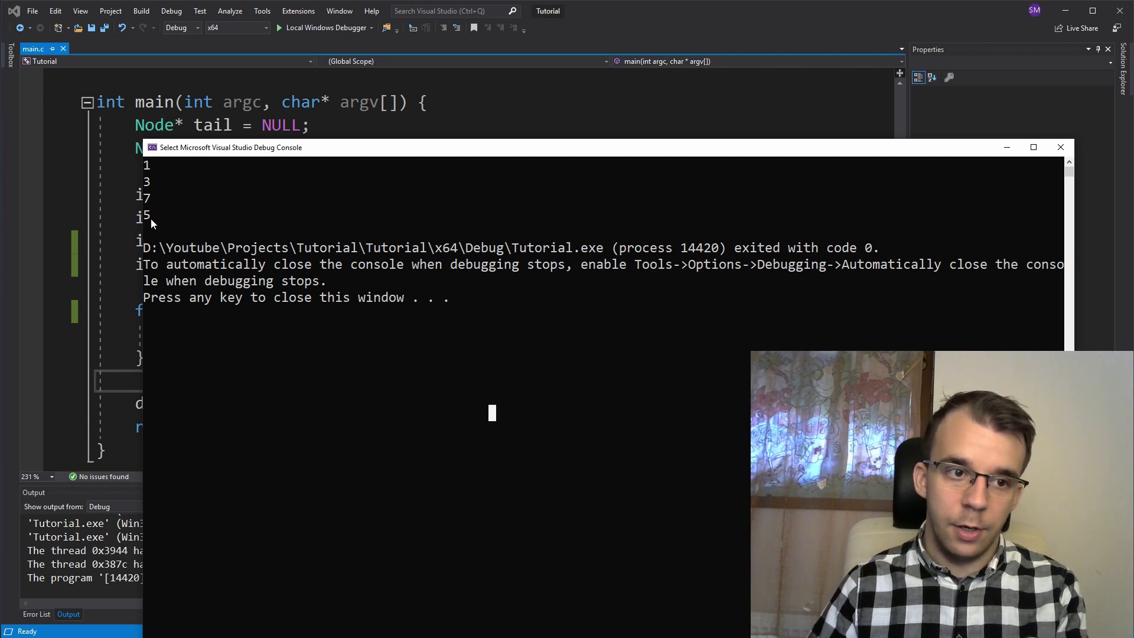
pyautogui.press('Return')
pyautogui.press('Return')
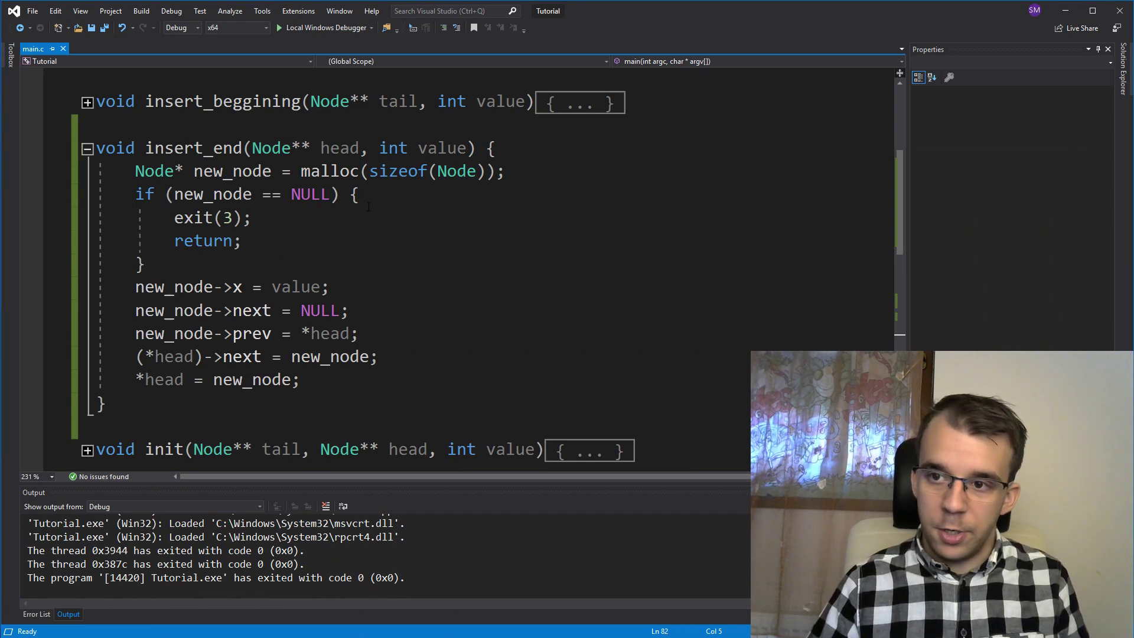
# Expand insert_beggining and compare its x = value assignment with insert_end's.
pyautogui.click(87, 102)
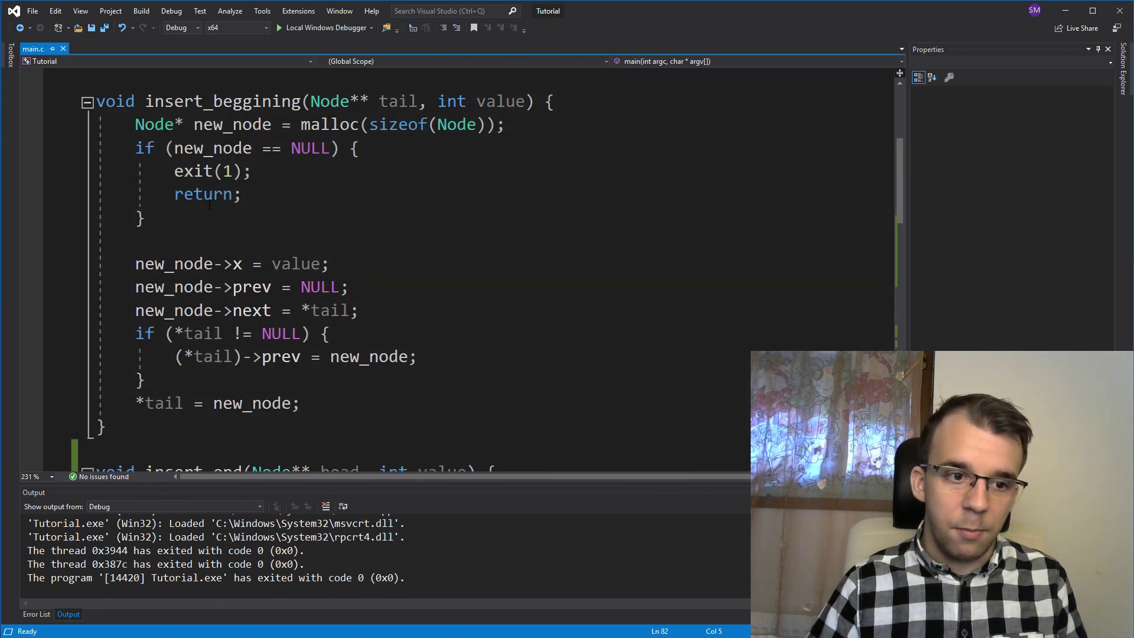
pyautogui.scroll(-3, 399, 266)
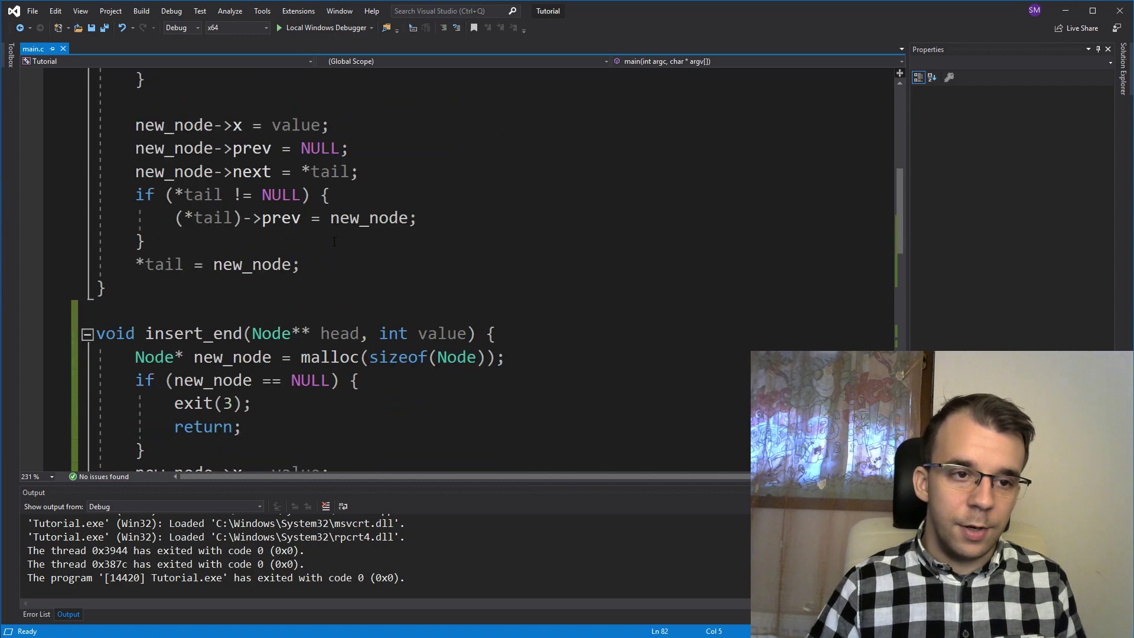
pyautogui.scroll(-3, 398, 266)
pyautogui.scroll(3, 399, 266)
pyautogui.scroll(3, 399, 266)
pyautogui.moveTo(134, 125); pyautogui.dragTo(243, 194)
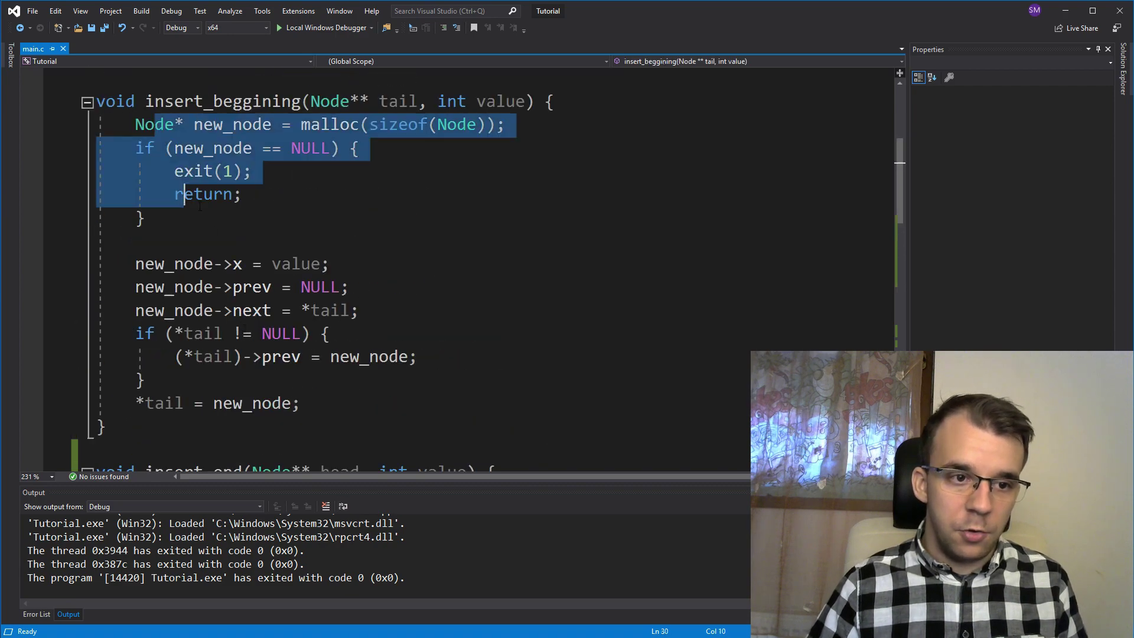
pyautogui.click(278, 319)
pyautogui.scroll(-3, 277, 319)
pyautogui.click(235, 334)
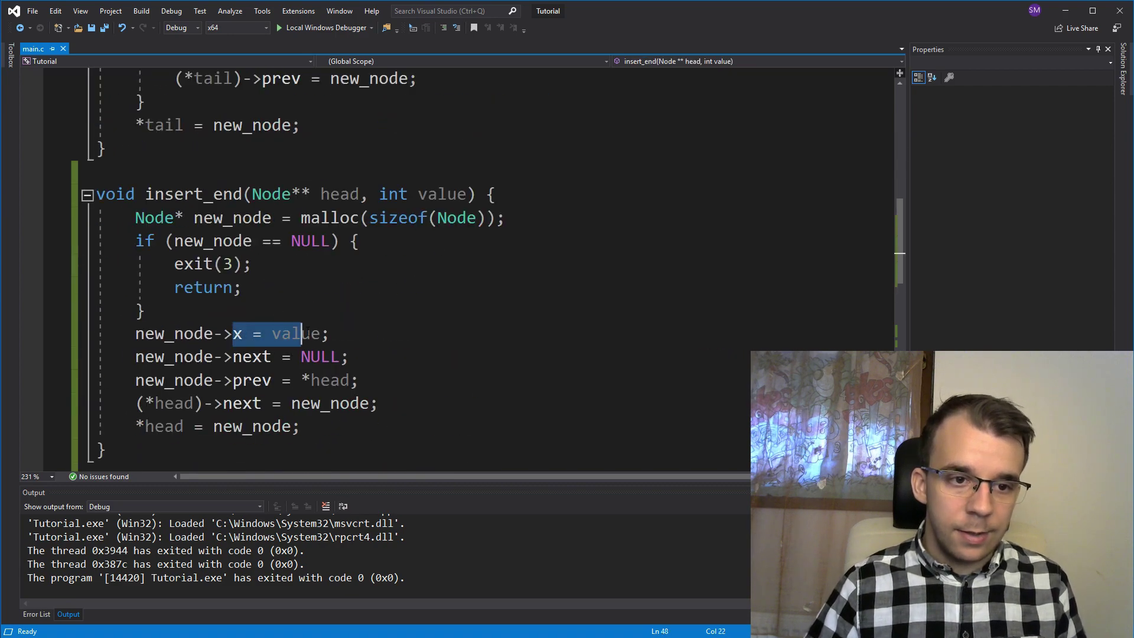
pyautogui.scroll(3, 235, 333)
pyautogui.scroll(3, 235, 334)
pyautogui.moveTo(233, 125); pyautogui.dragTo(320, 125)
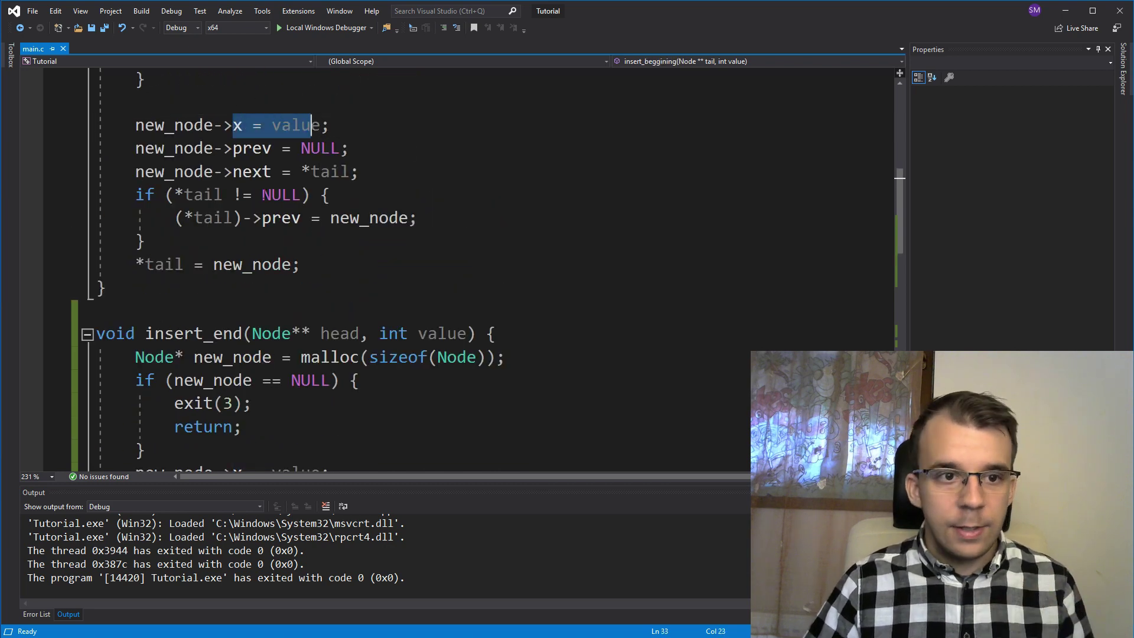
pyautogui.click(244, 148)
# Highlight NULL, next, value, tail and head occurrences to compare the two insert functions.
pyautogui.doubleClick(318, 148)
pyautogui.scroll(-3, 317, 148)
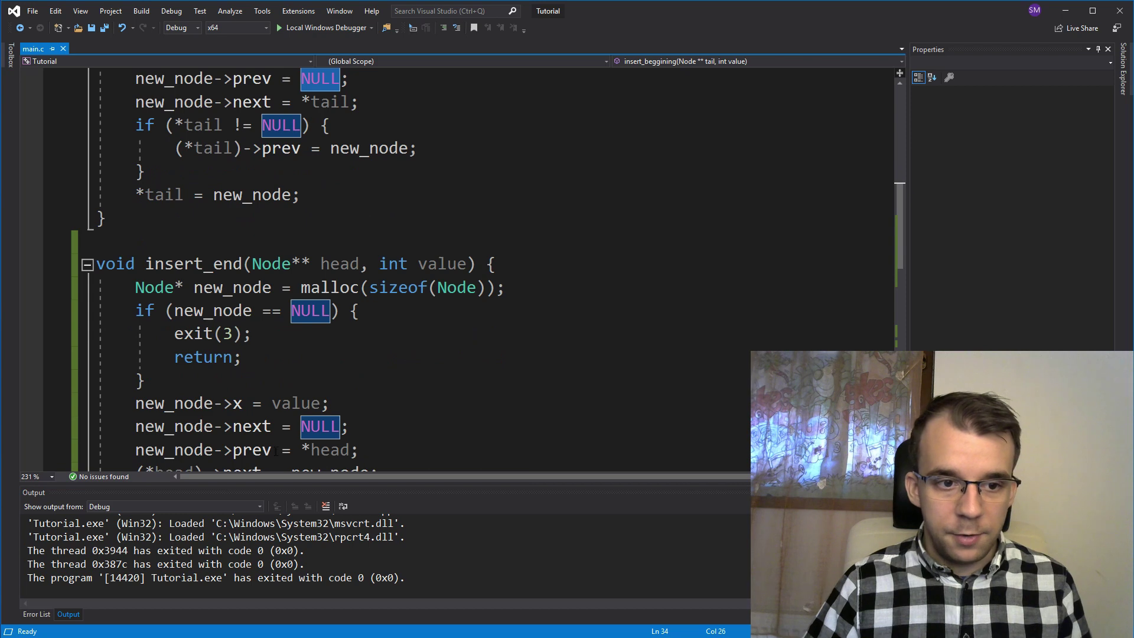
pyautogui.doubleClick(252, 426)
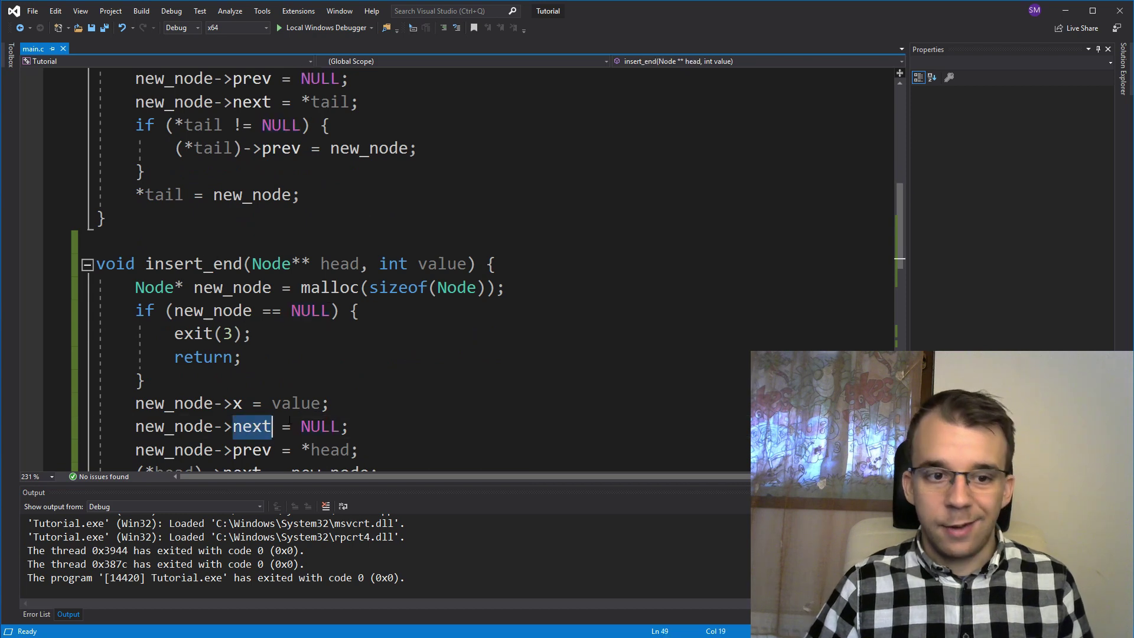
pyautogui.doubleClick(295, 403)
pyautogui.doubleClick(317, 426)
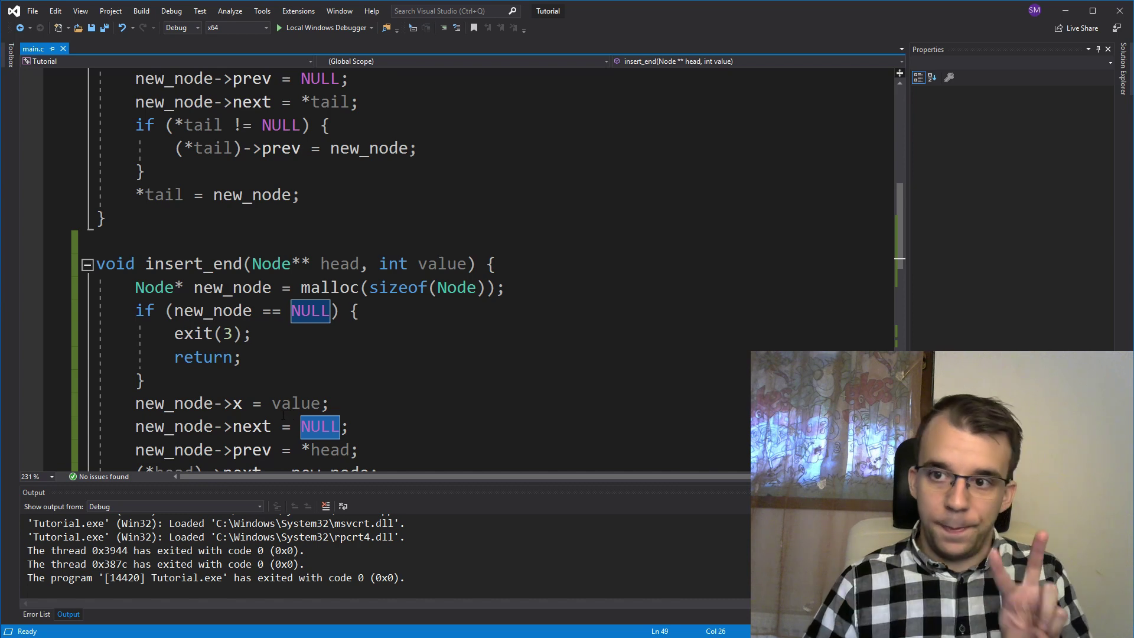
pyautogui.moveTo(252, 427)
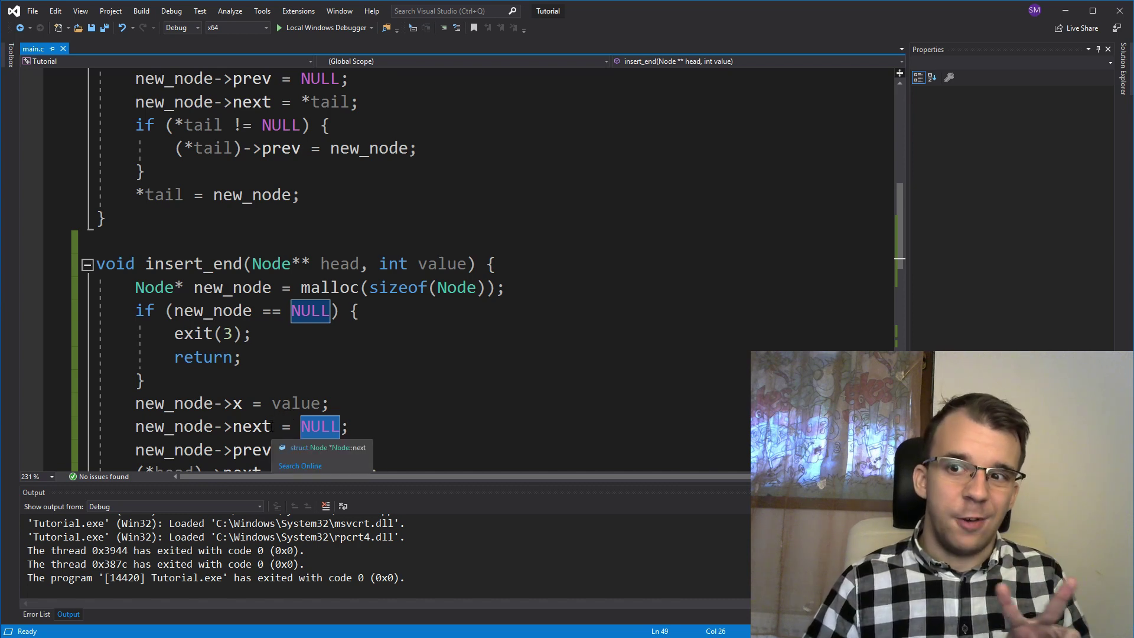
pyautogui.scroll(1, 253, 403)
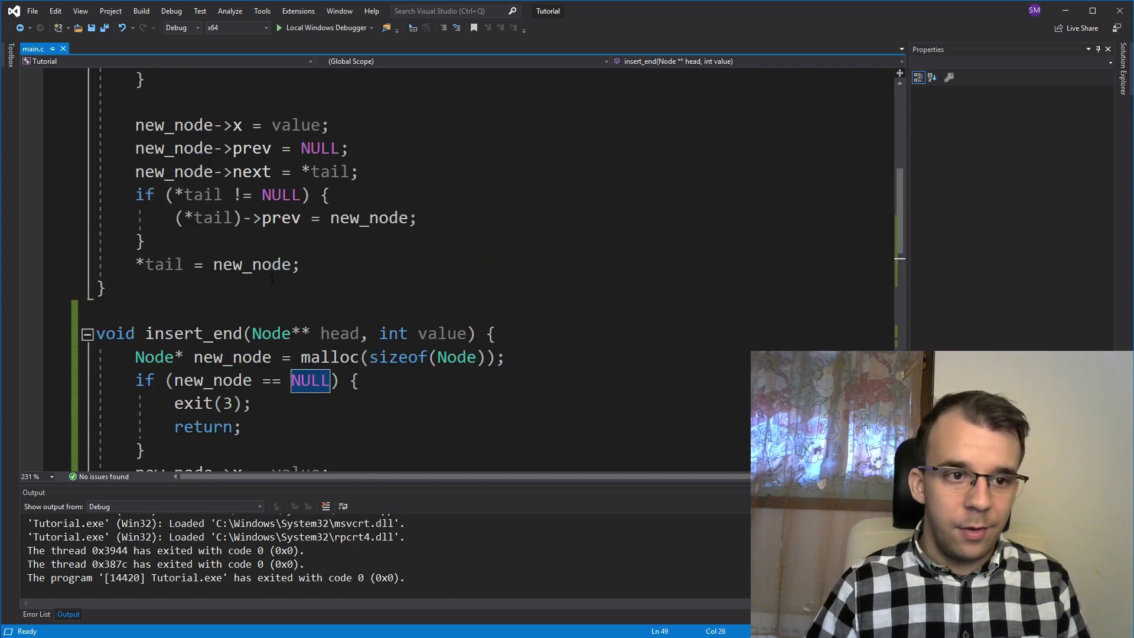
pyautogui.doubleClick(163, 266)
pyautogui.scroll(-3, 163, 265)
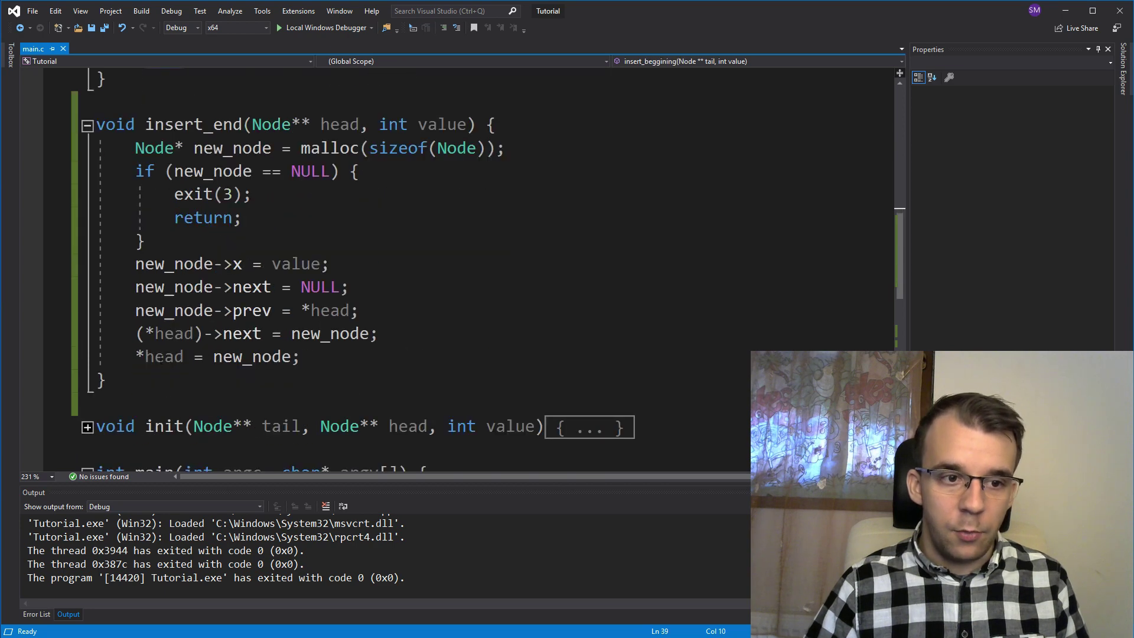
pyautogui.doubleClick(161, 357)
pyautogui.scroll(3, 161, 357)
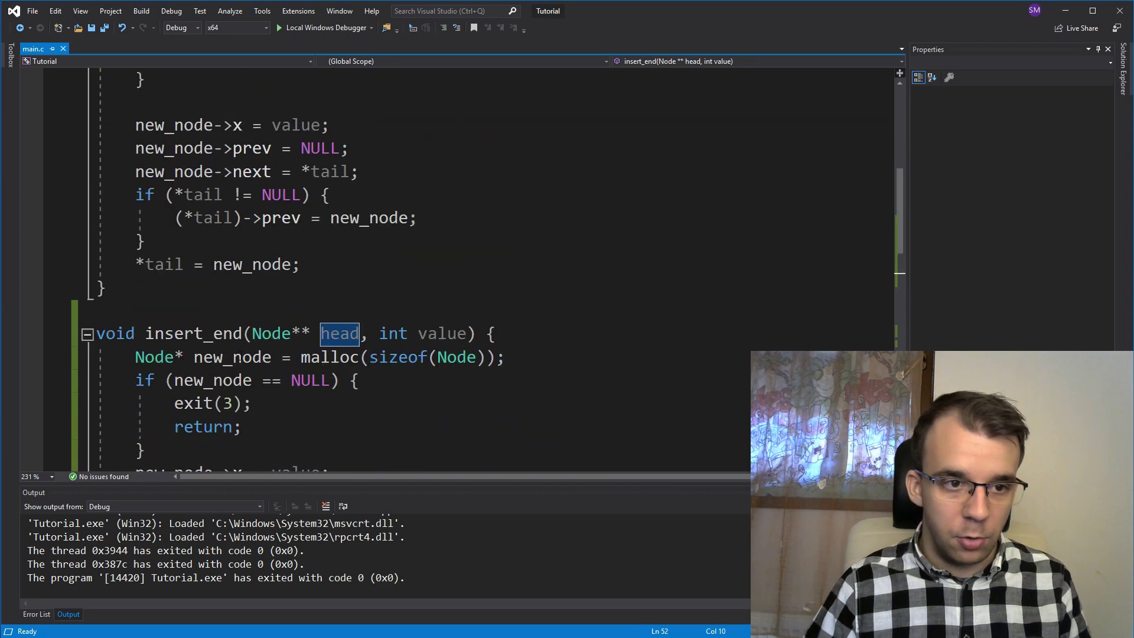
# Remove the if (*tail != NULL) wrapper around (*tail)->prev = new_node, unindent it, and save.
pyautogui.moveTo(134, 195); pyautogui.dragTo(330, 195)
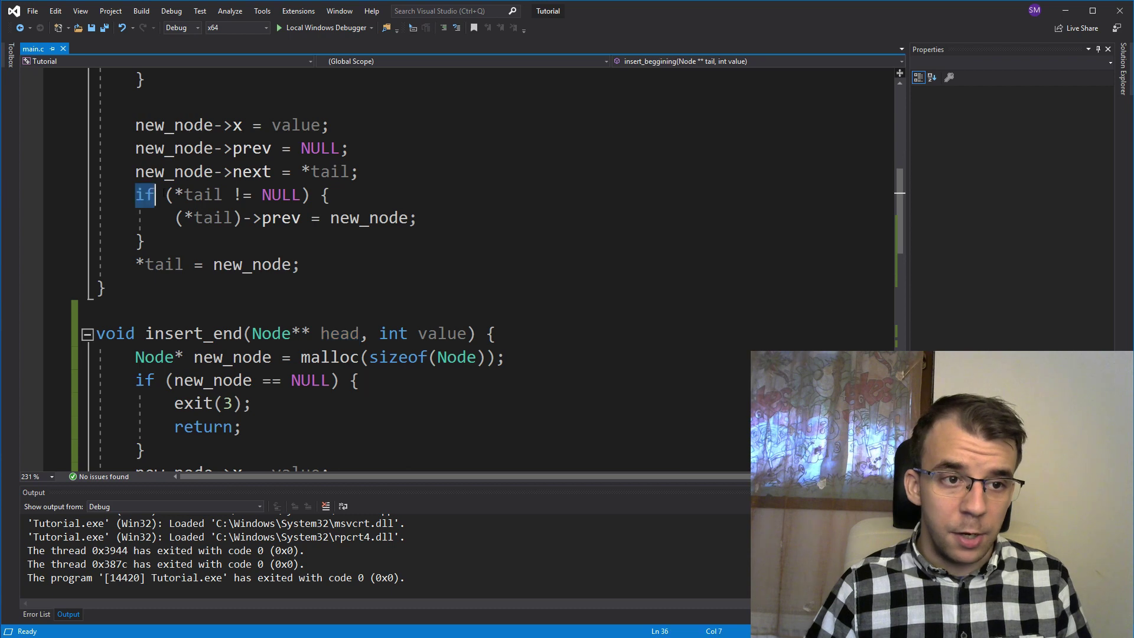
pyautogui.click(331, 196)
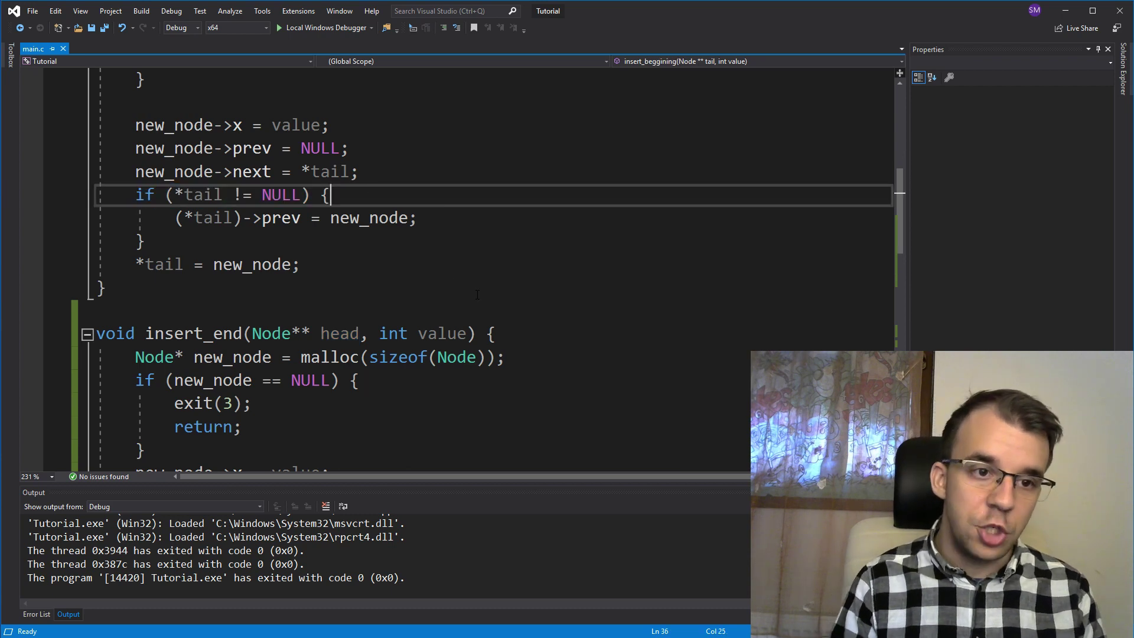
pyautogui.hotkey('shift', 'Delete')
pyautogui.press('Down')
pyautogui.hotkey('shift', 'Delete')
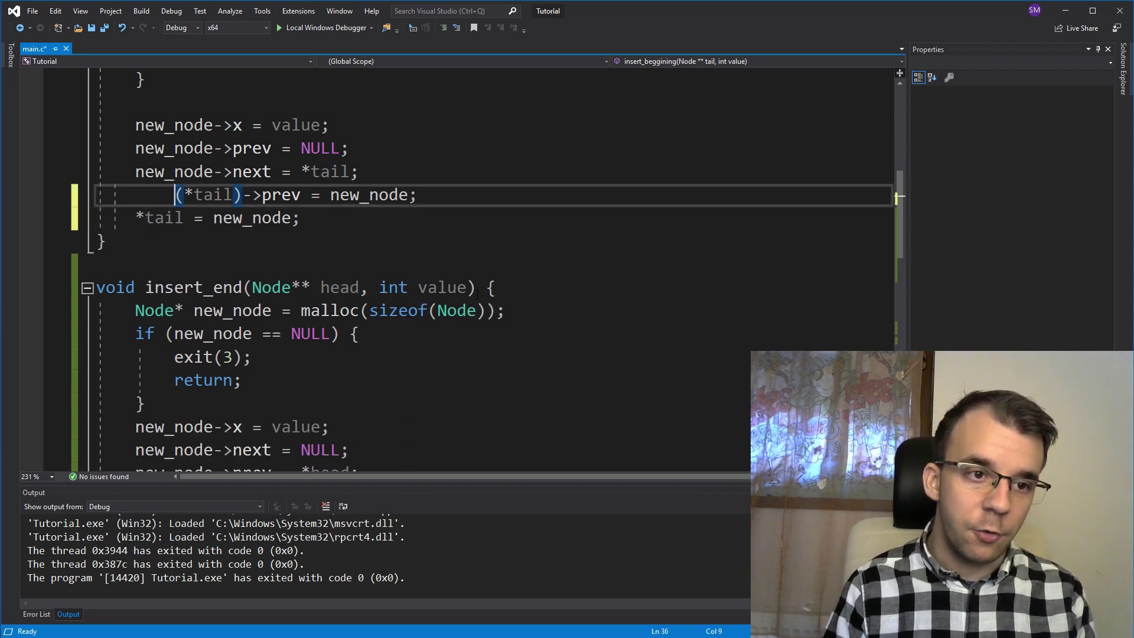
pyautogui.hotkey('shift', 'Tab')
pyautogui.hotkey('ctrl', 's')
pyautogui.scroll(-3, 355, 266)
pyautogui.scroll(-3, 355, 266)
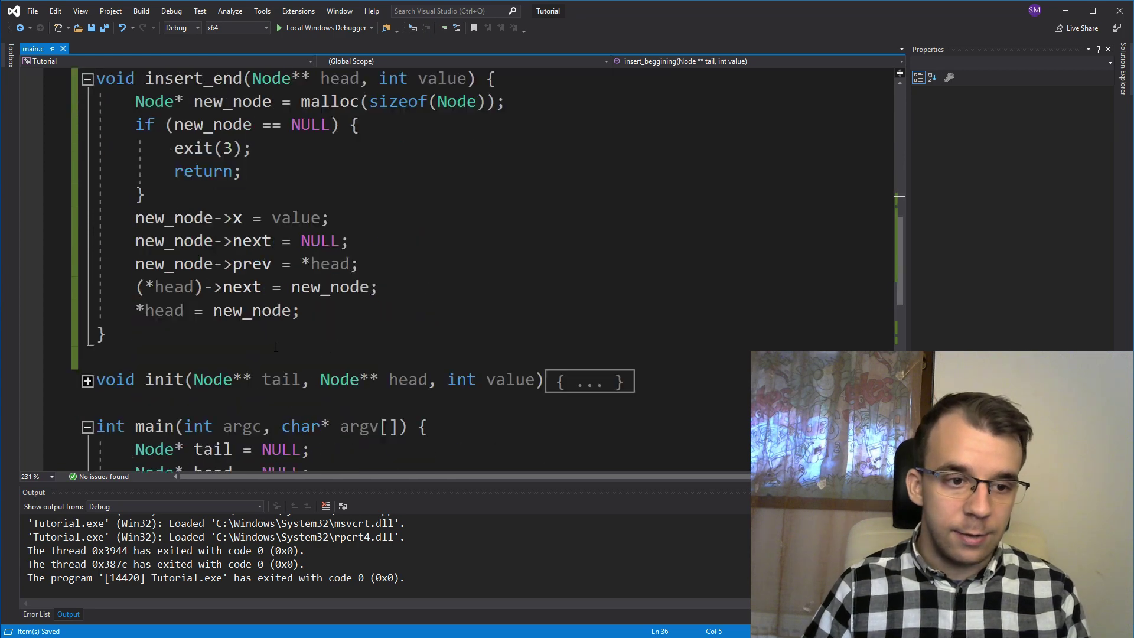